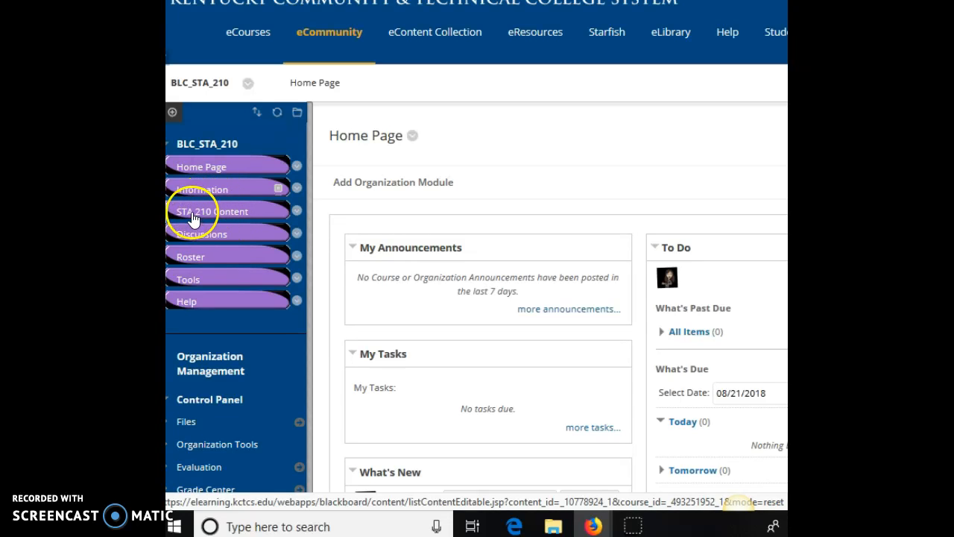
# Step: Open the STA 210 Content area and start creating a web link there
pyautogui.click(195, 214)
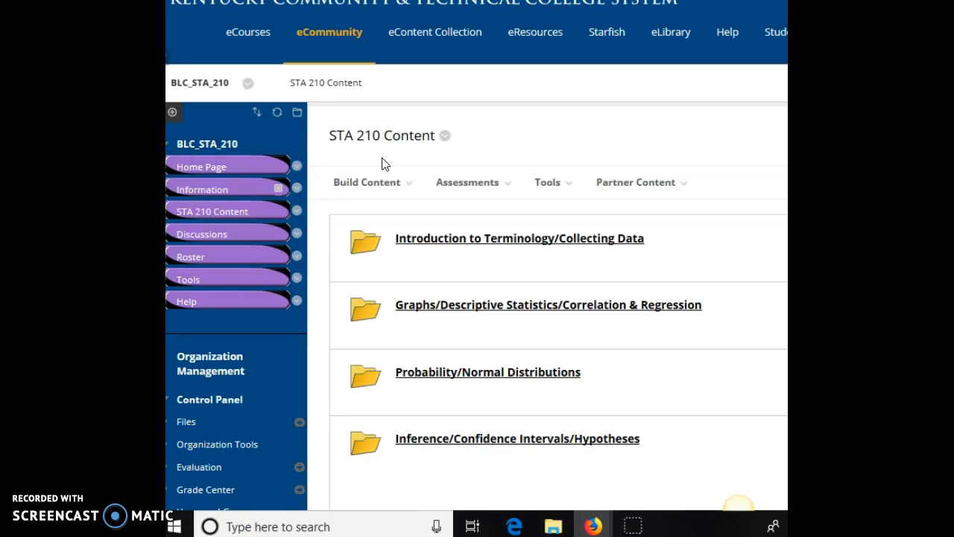
pyautogui.click(438, 185)
pyautogui.click(387, 186)
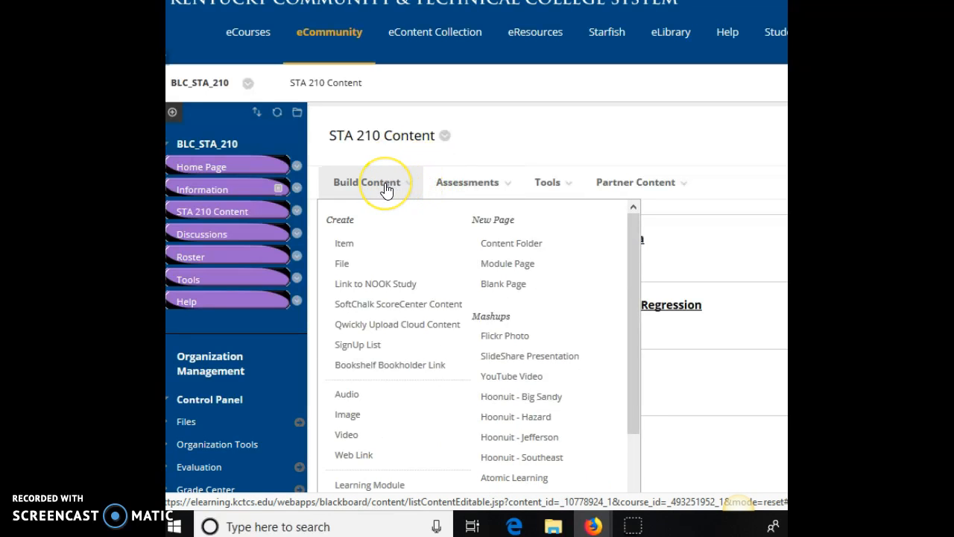
pyautogui.click(351, 460)
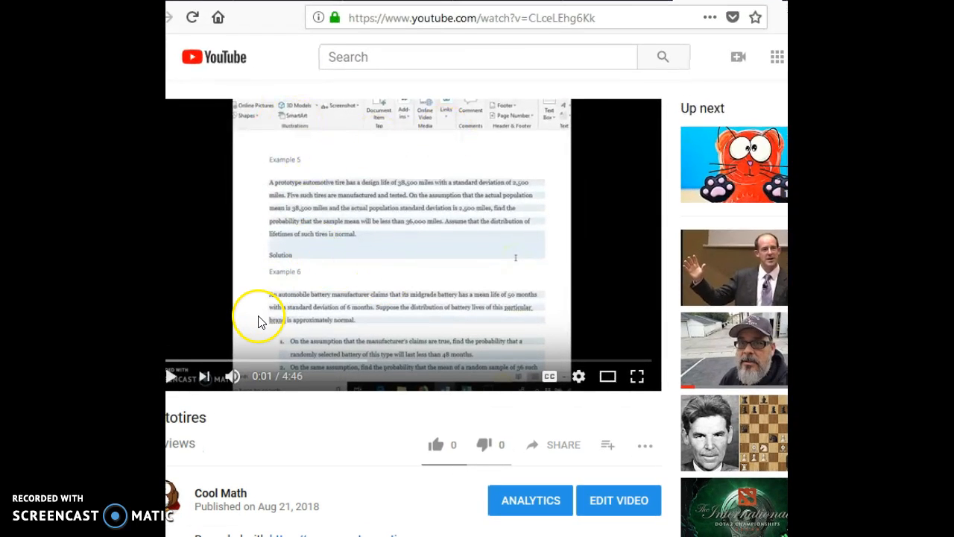
# Step: Copy the YouTube video's address into the web link's URL and name the link Nonsense
pyautogui.click(602, 17)
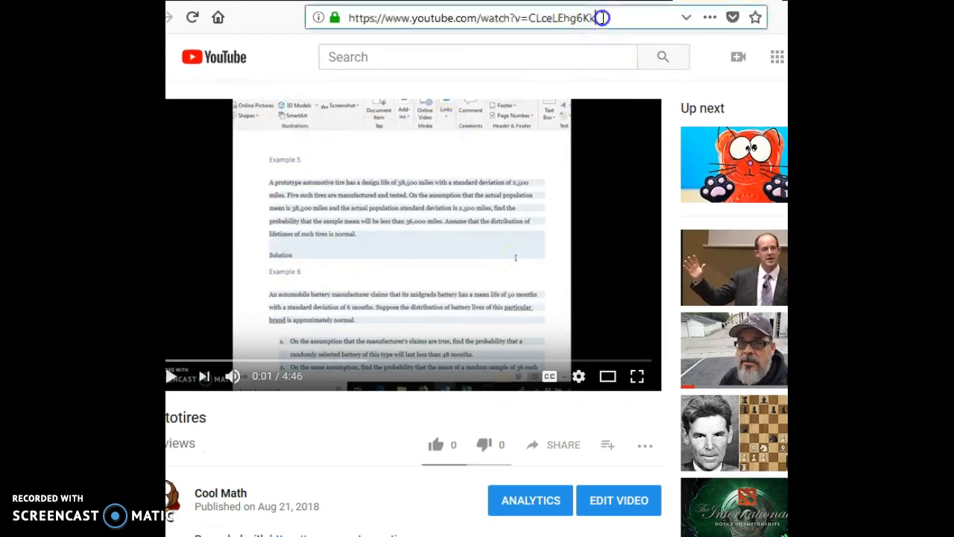
pyautogui.rightClick(488, 17)
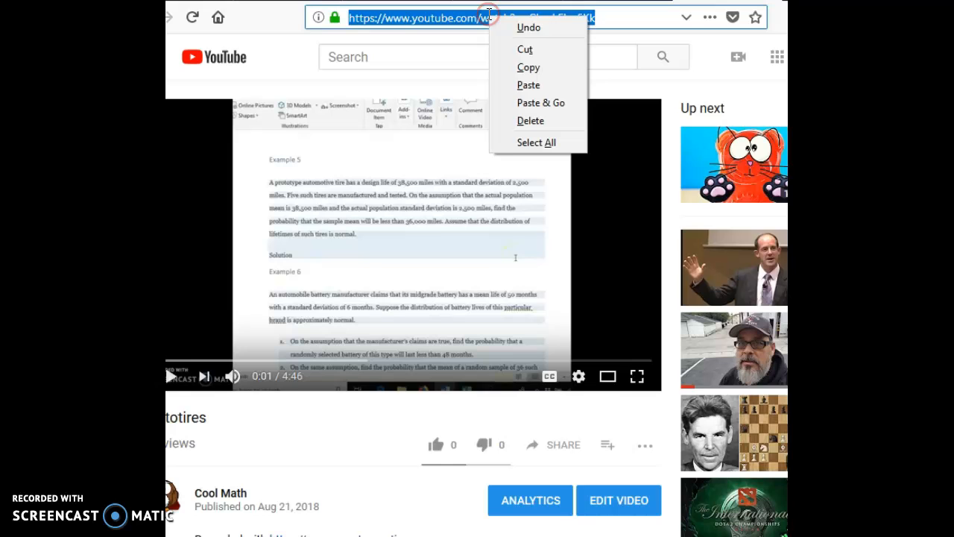
pyautogui.click(528, 68)
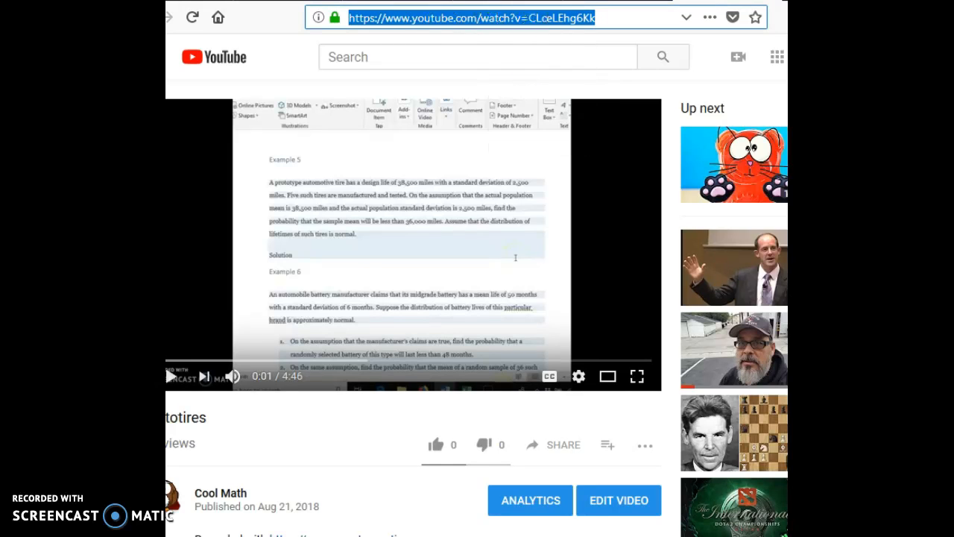
pyautogui.click(515, 1)
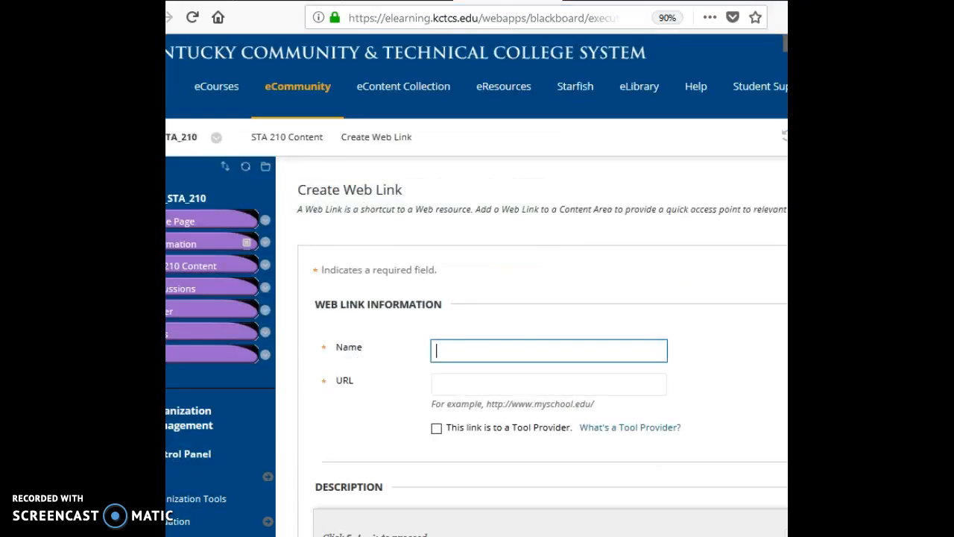
pyautogui.click(439, 384)
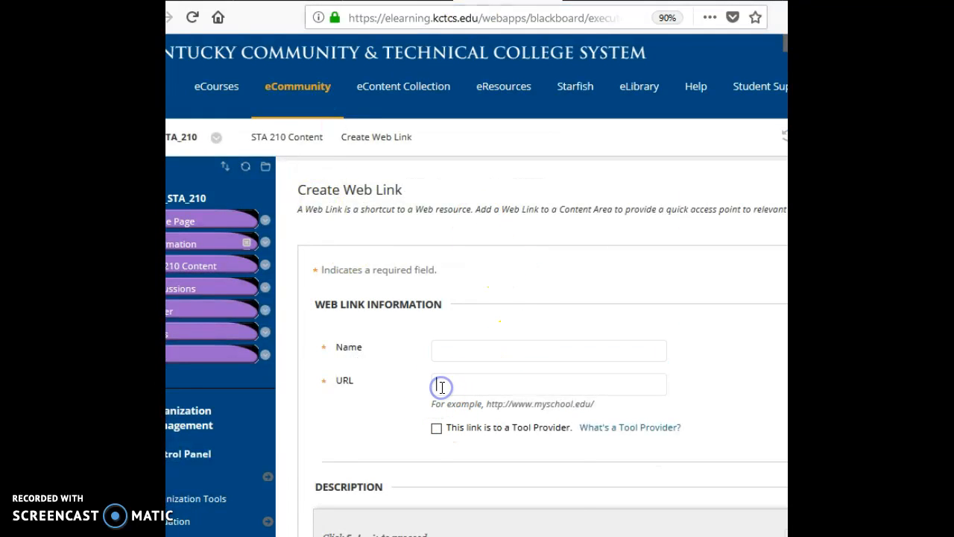
pyautogui.rightClick(440, 385)
pyautogui.click(482, 457)
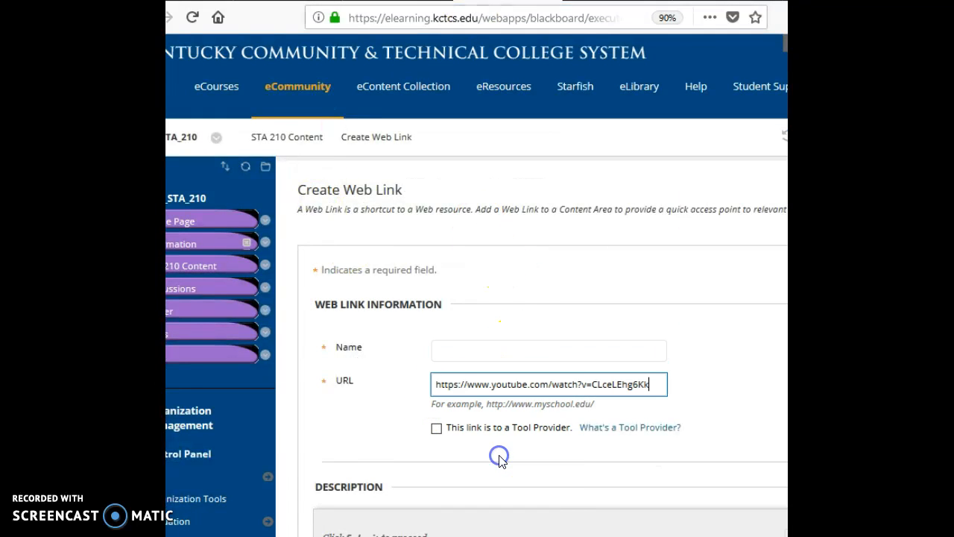
pyautogui.click(464, 350)
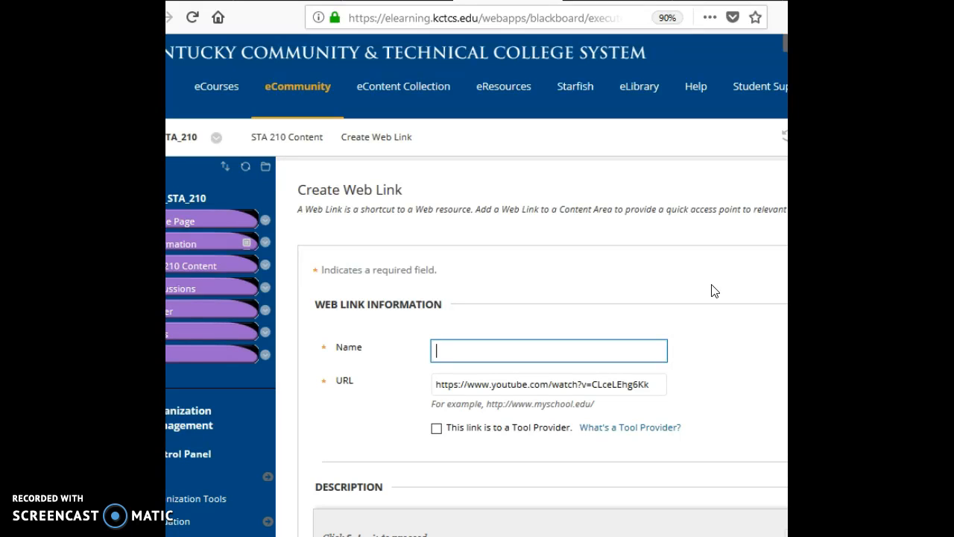
pyautogui.write('Nonsense')
# Step: Turn on Track Number of Views for the Nonsense web link and submit it
pyautogui.scroll(-4, 477, 298)
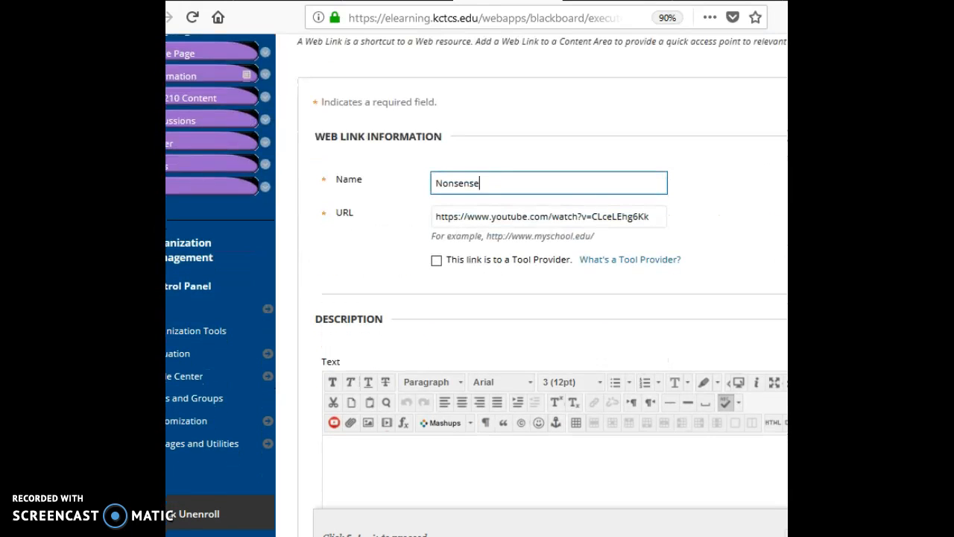
pyautogui.scroll(-5, 552, 298)
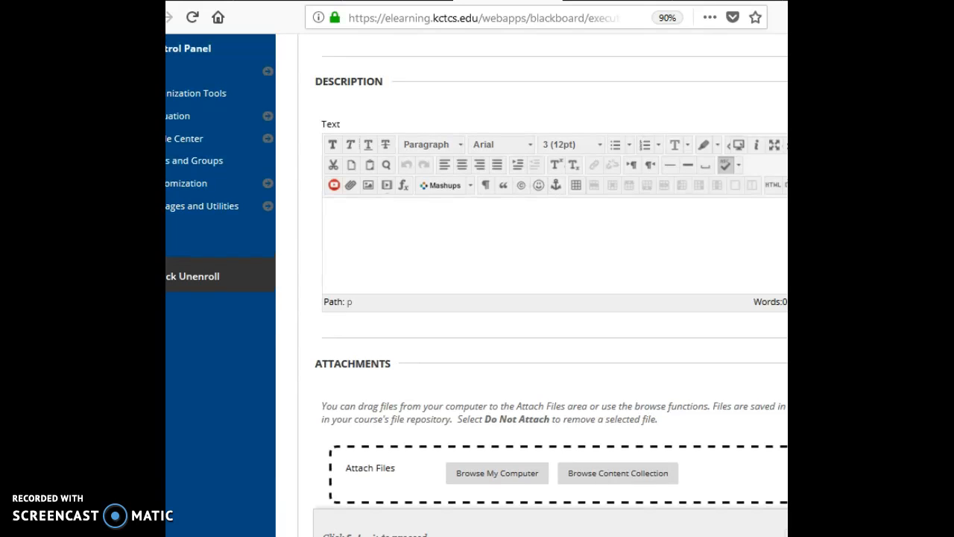
pyautogui.scroll(-2, 552, 298)
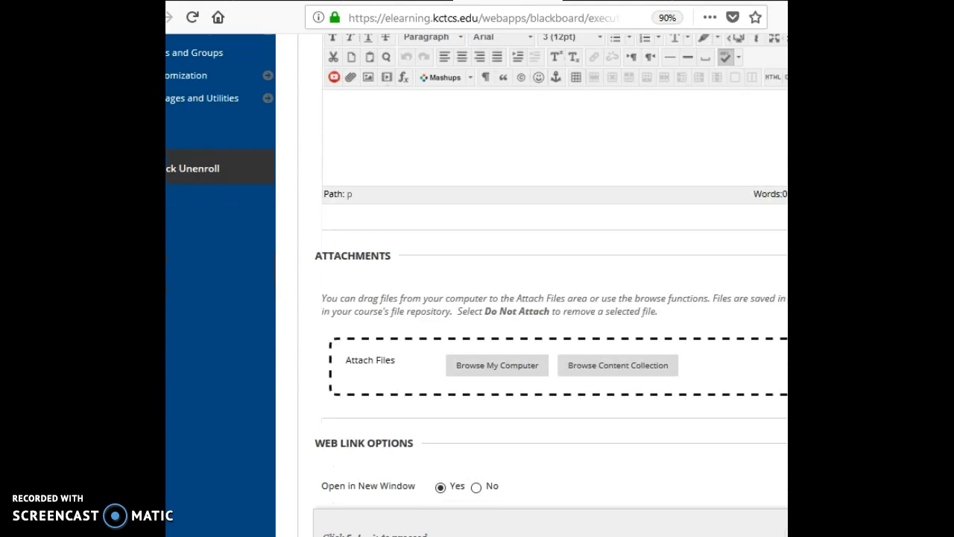
pyautogui.scroll(-4, 551, 299)
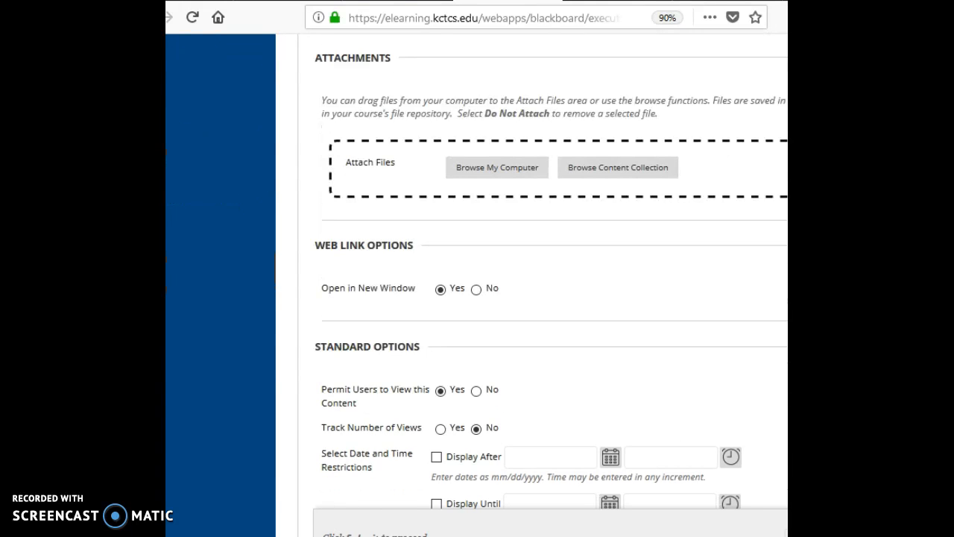
pyautogui.scroll(-3, 552, 298)
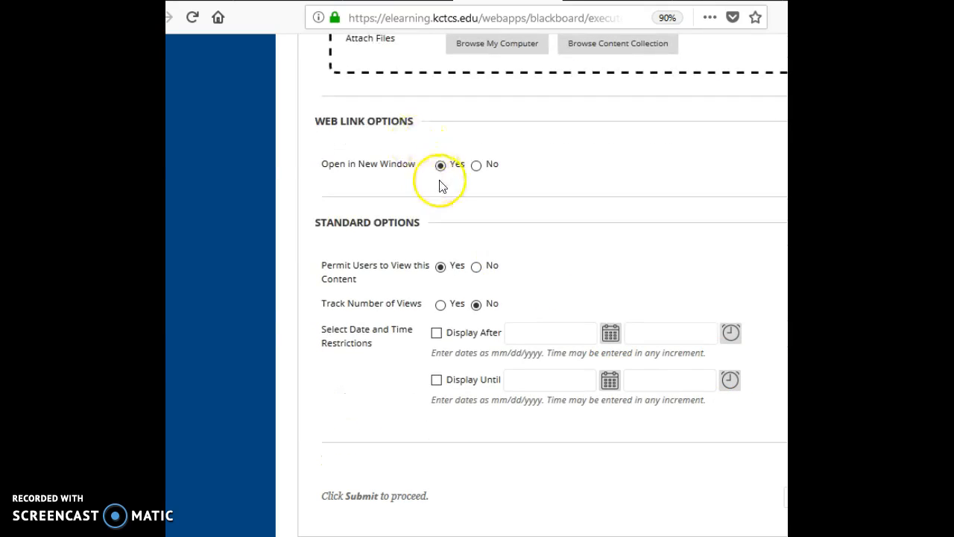
pyautogui.click(441, 306)
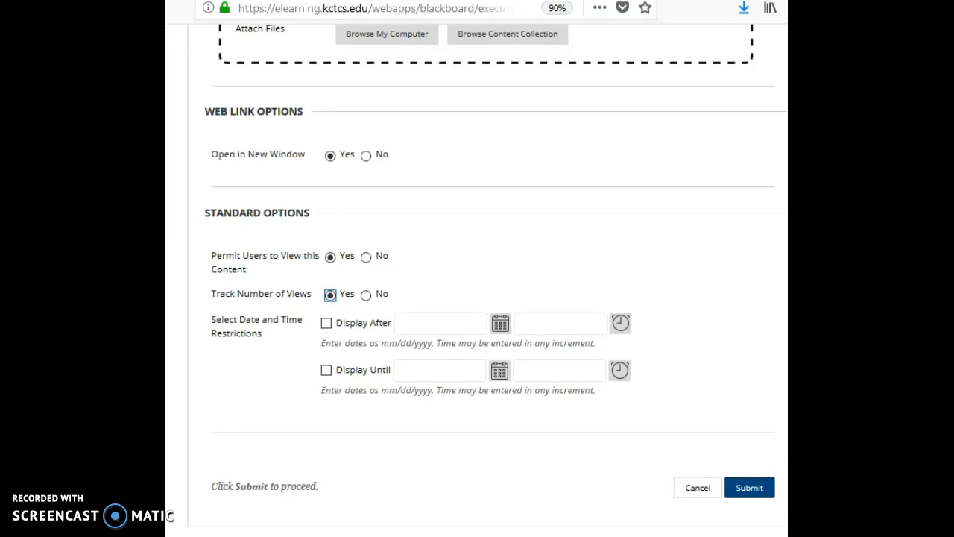
pyautogui.click(736, 489)
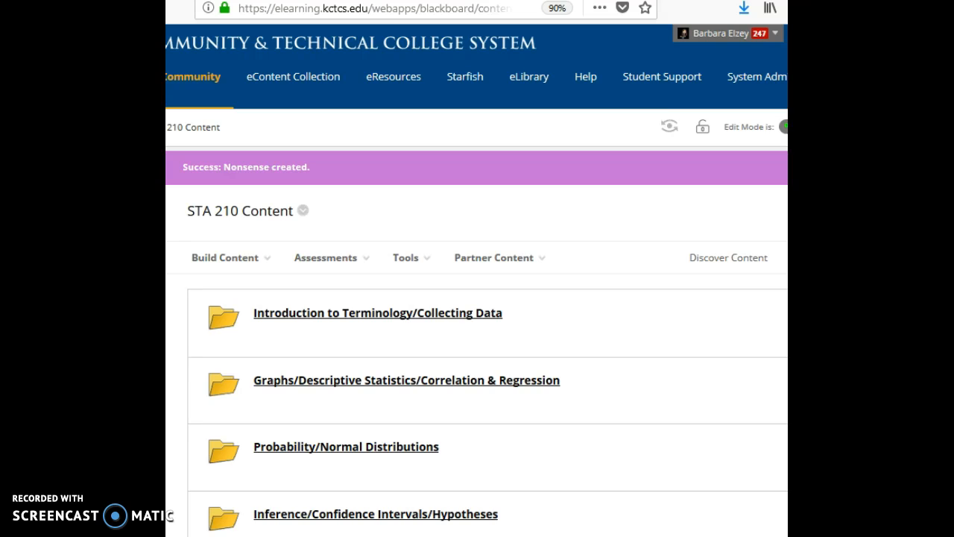
# Step: Test the Nonsense link in the STA 210 Content list and pause the video it opens
pyautogui.scroll(-3, 477, 298)
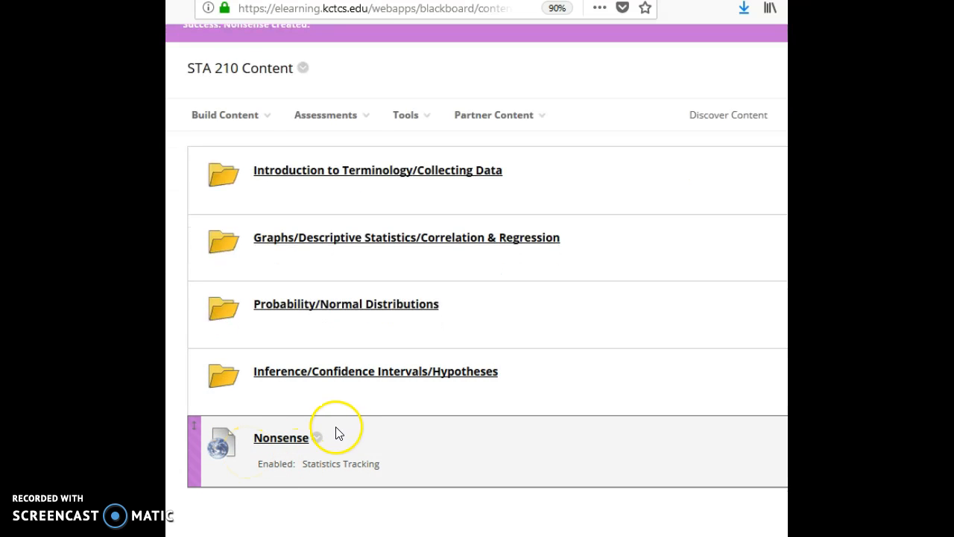
pyautogui.click(280, 440)
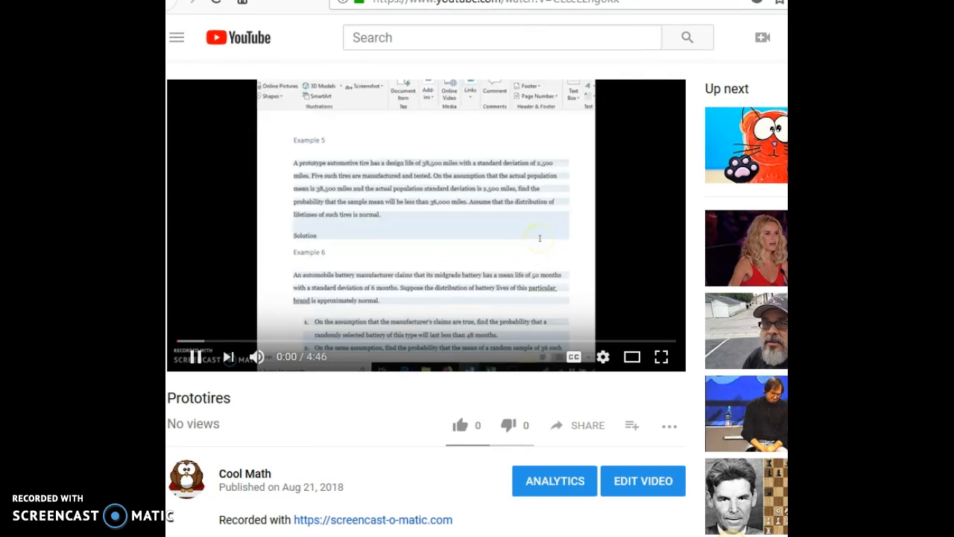
pyautogui.click(195, 357)
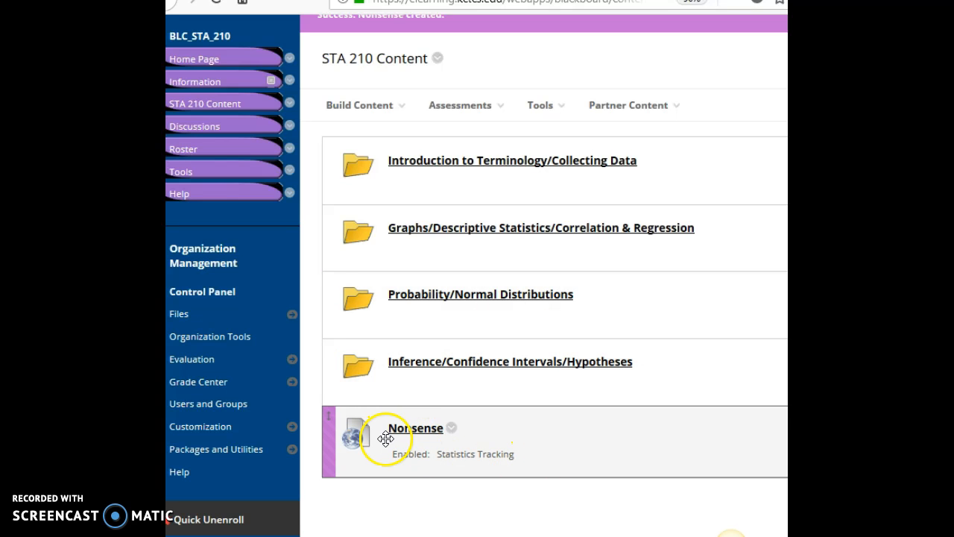
# Step: Delete the Nonsense web link from the STA 210 Content area
pyautogui.click(452, 429)
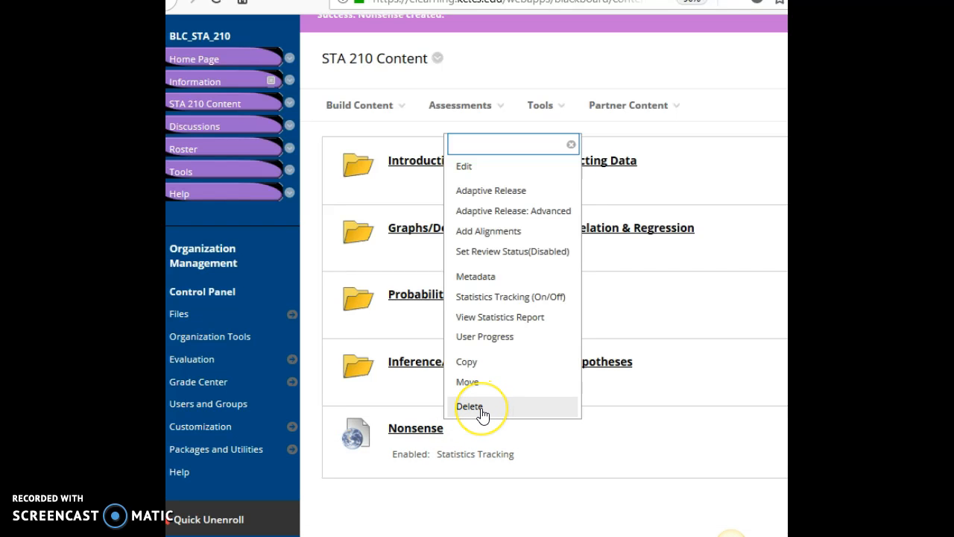
pyautogui.click(469, 406)
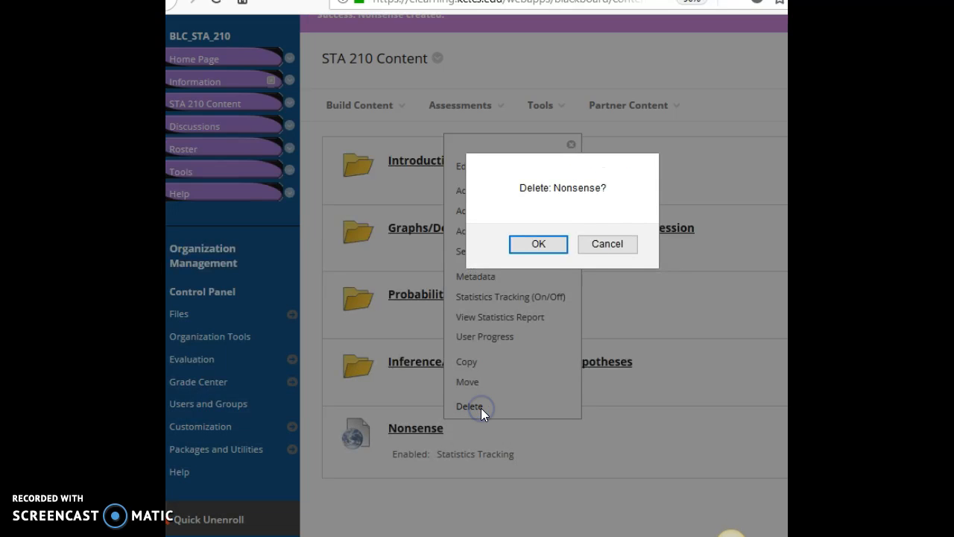
pyautogui.click(547, 248)
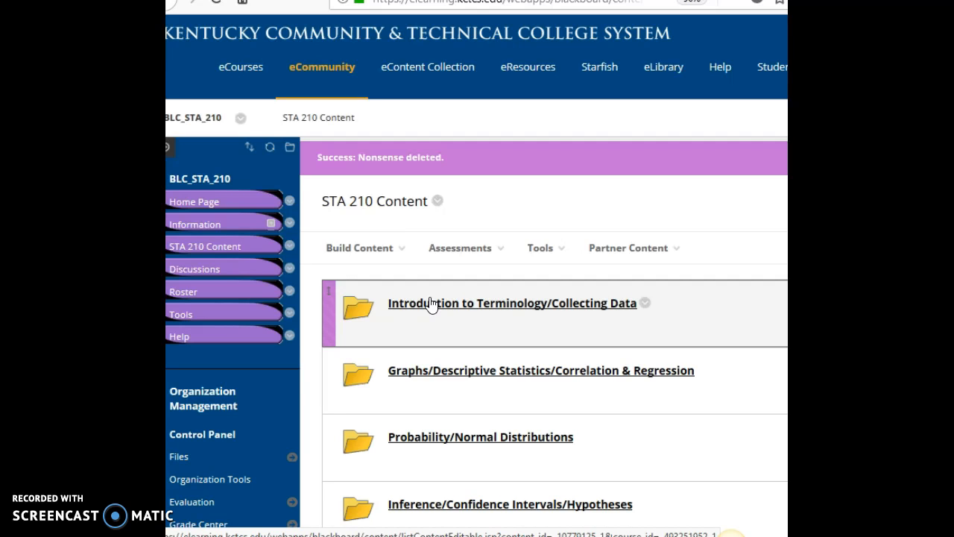
# Step: Start a new Video item in STA 210 Content and attach Stdev1.mp4 from the computer's Videos folder
pyautogui.click(357, 242)
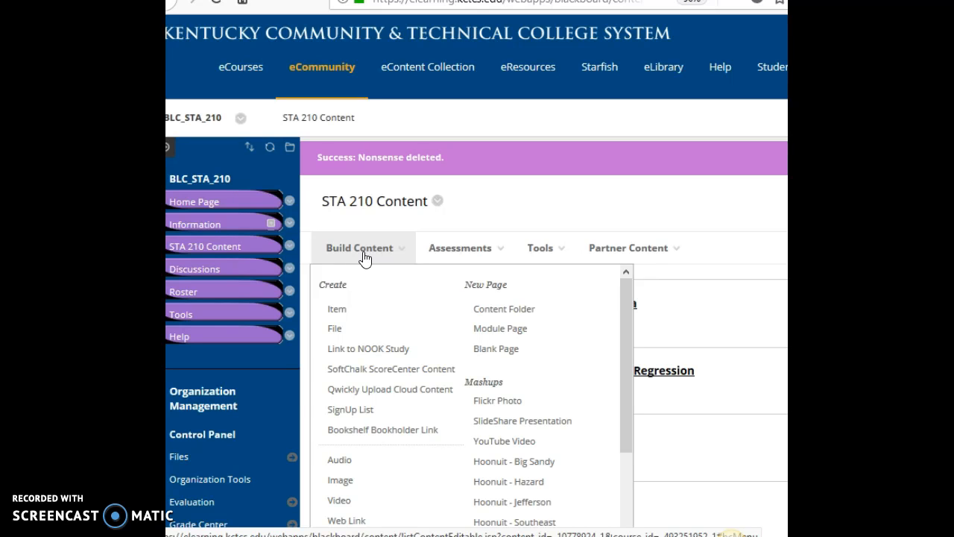
pyautogui.click(341, 508)
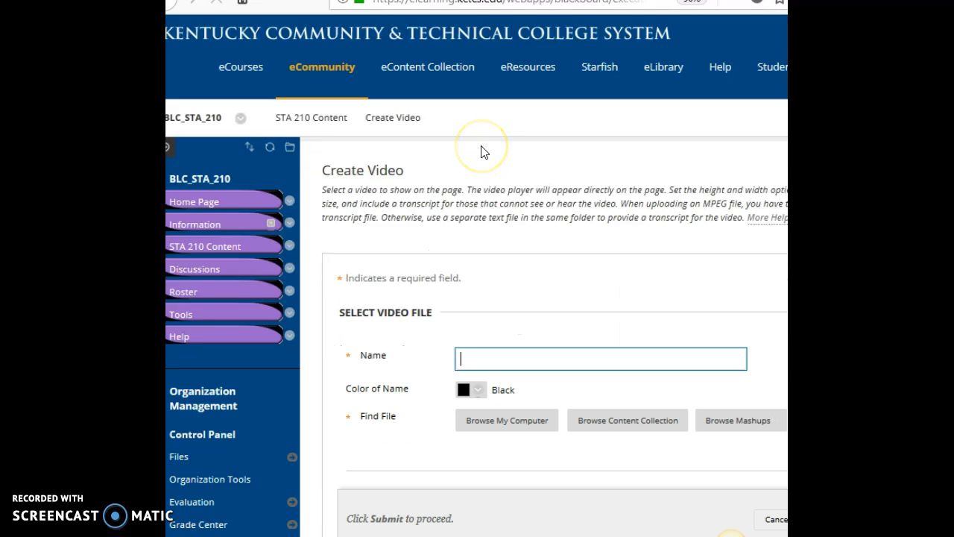
pyautogui.click(549, 355)
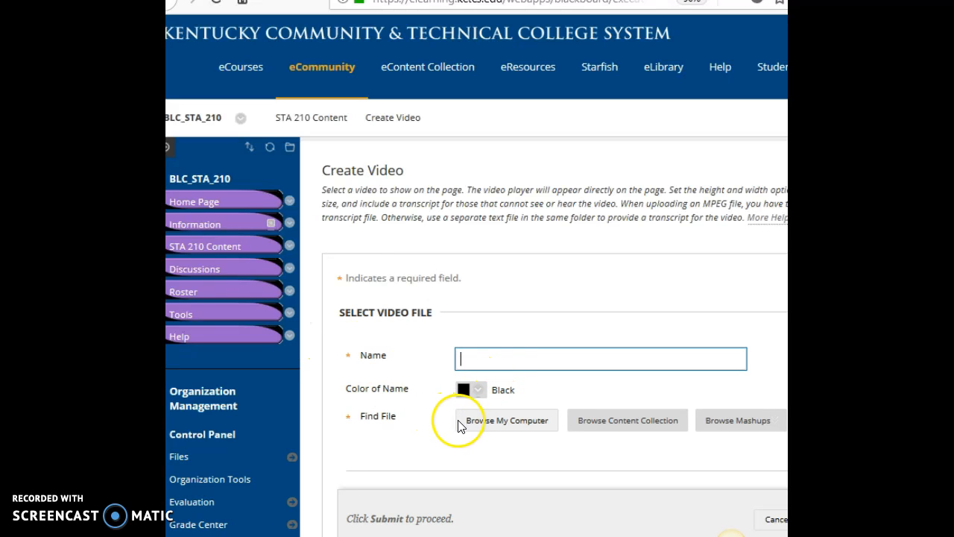
pyautogui.click(508, 423)
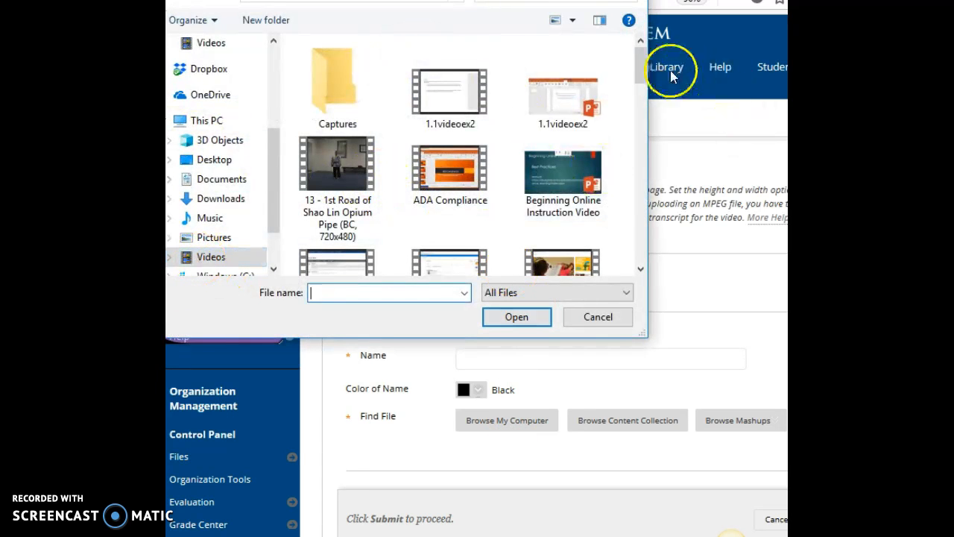
pyautogui.moveTo(638, 65); pyautogui.dragTo(660, 189)
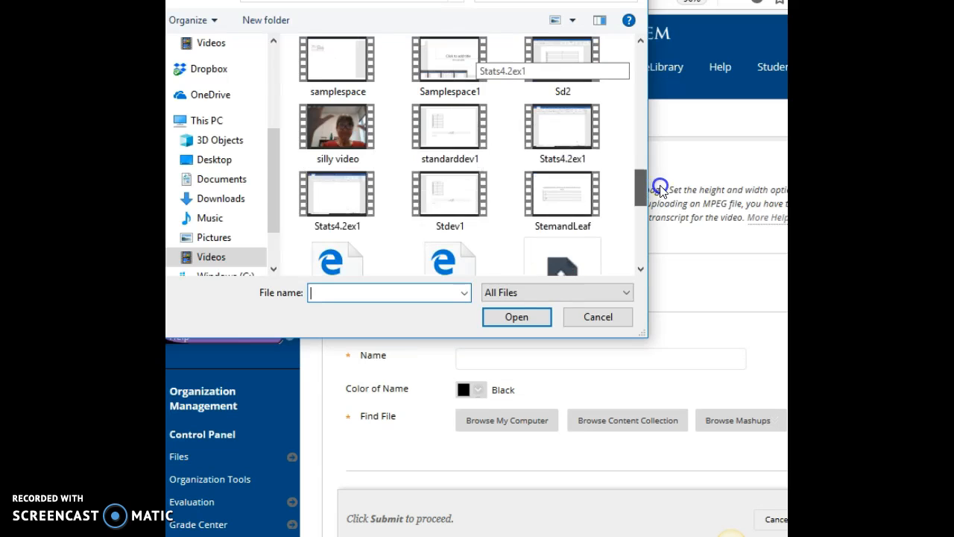
pyautogui.doubleClick(437, 195)
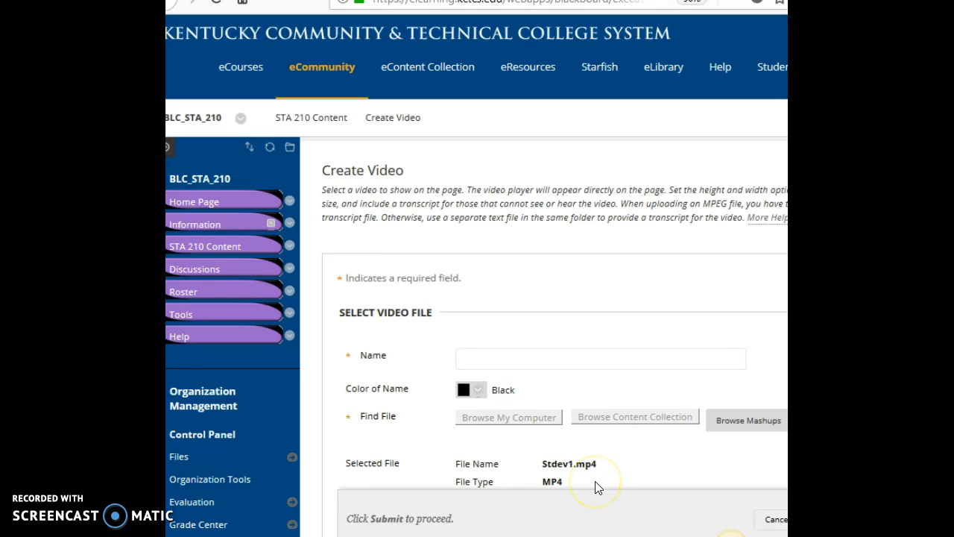
# Step: Name the new video item Nonsense, turn on Track Number of Views, and submit it
pyautogui.click(514, 363)
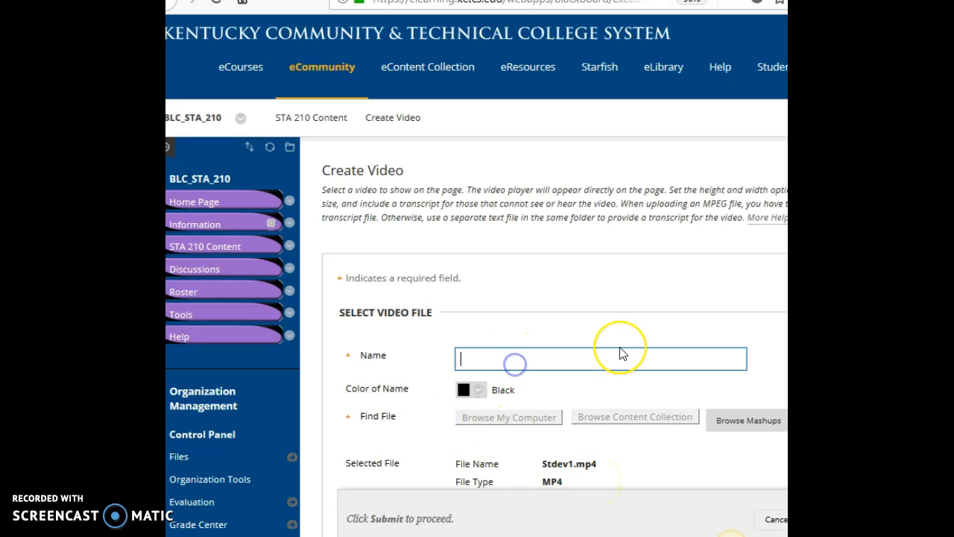
pyautogui.write('Nonsense')
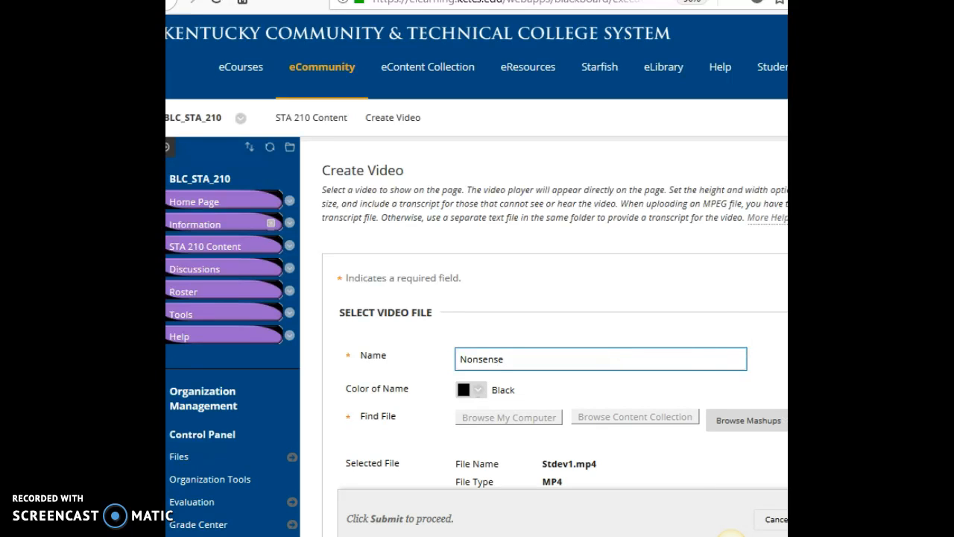
pyautogui.scroll(-4, 730, 532)
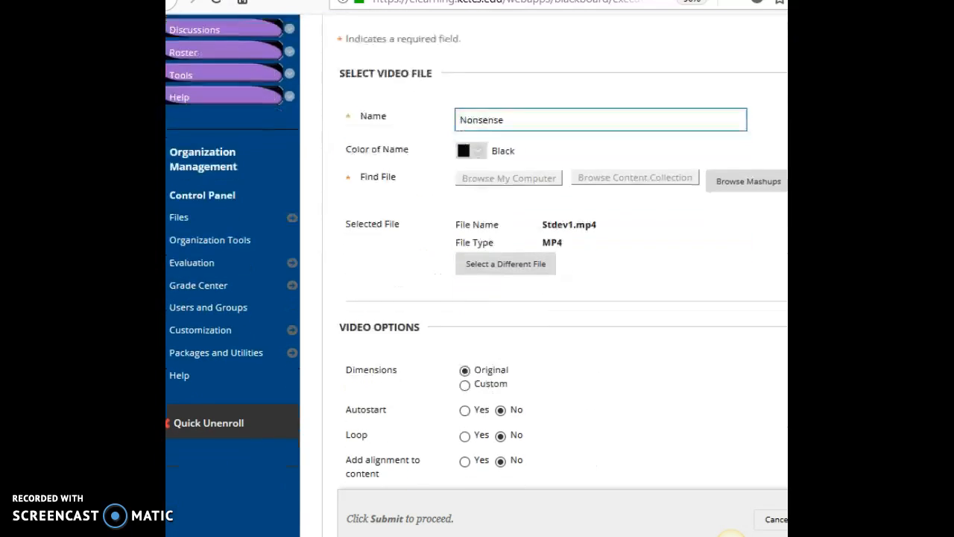
pyautogui.scroll(-1, 730, 533)
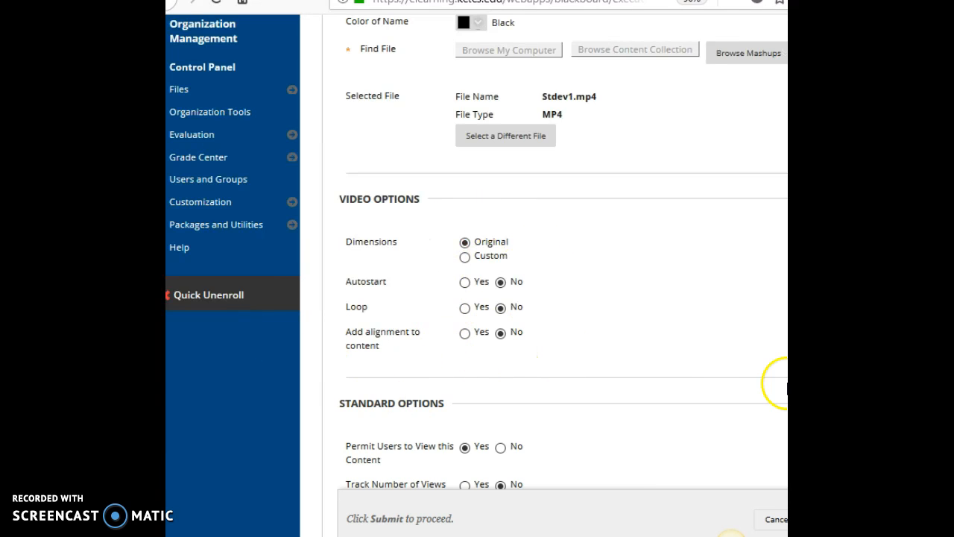
pyautogui.scroll(-1, 551, 299)
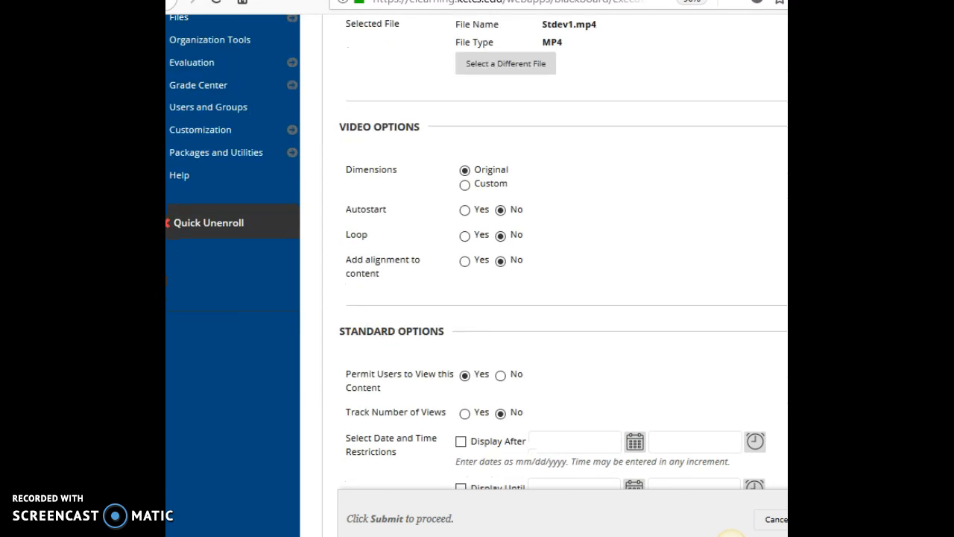
pyautogui.scroll(-2, 730, 533)
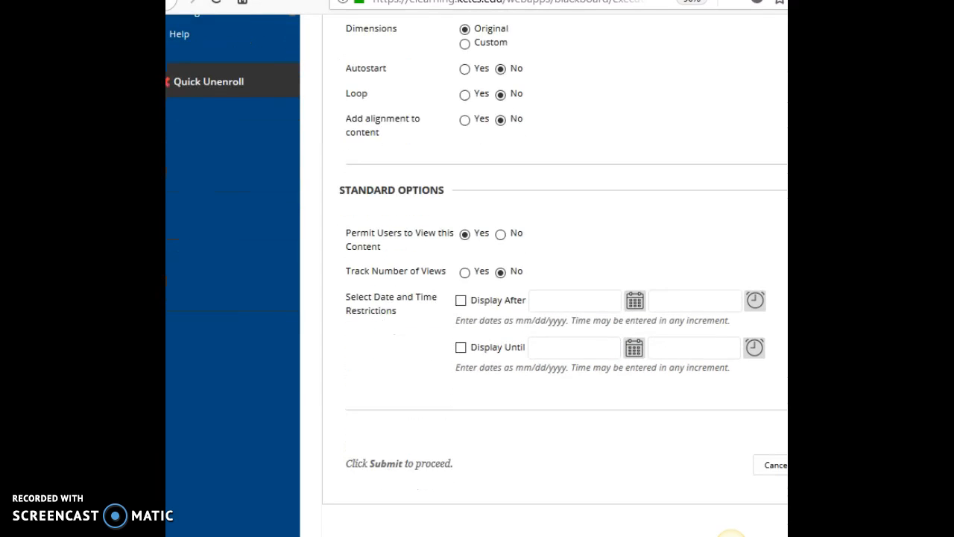
pyautogui.click(465, 272)
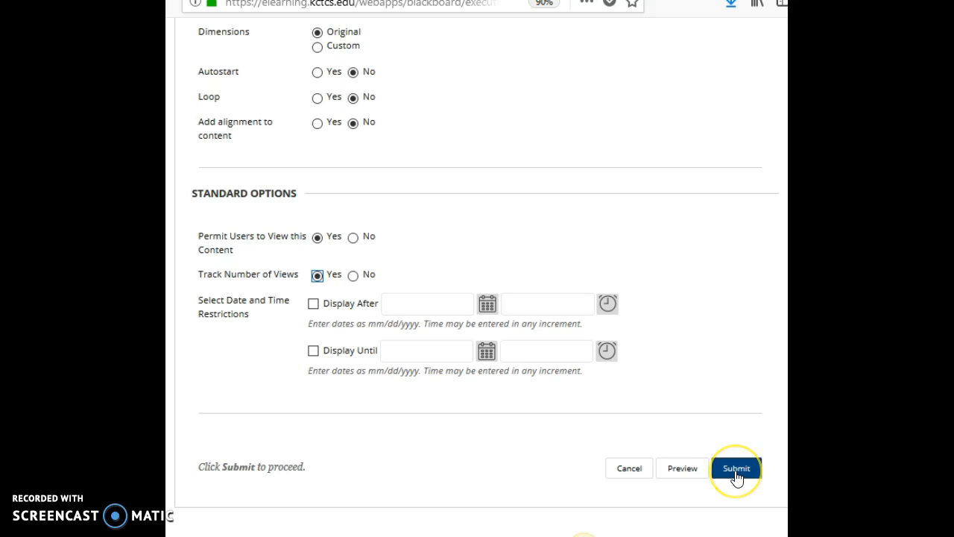
pyautogui.click(734, 472)
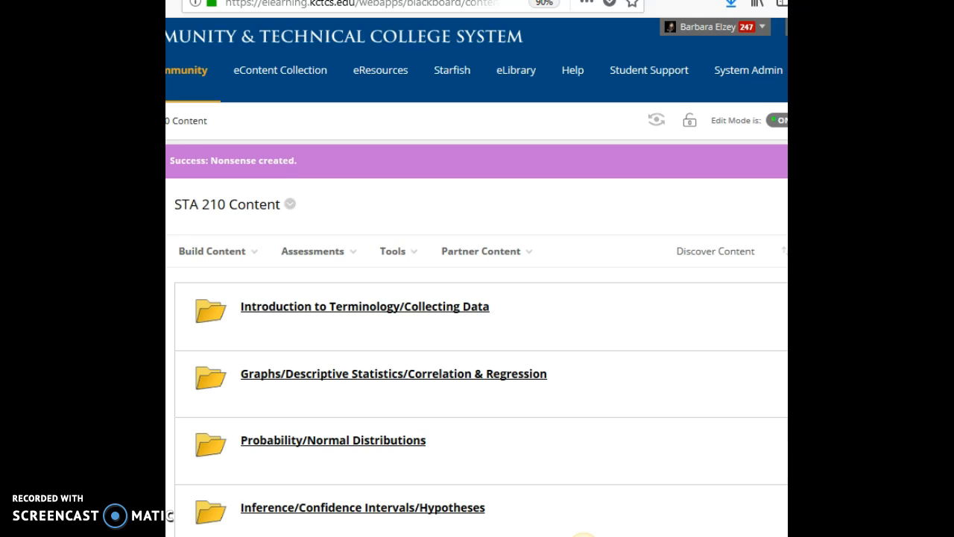
# Step: Play the embedded Nonsense video in the STA 210 Content list and view it in full screen
pyautogui.scroll(-3, 477, 298)
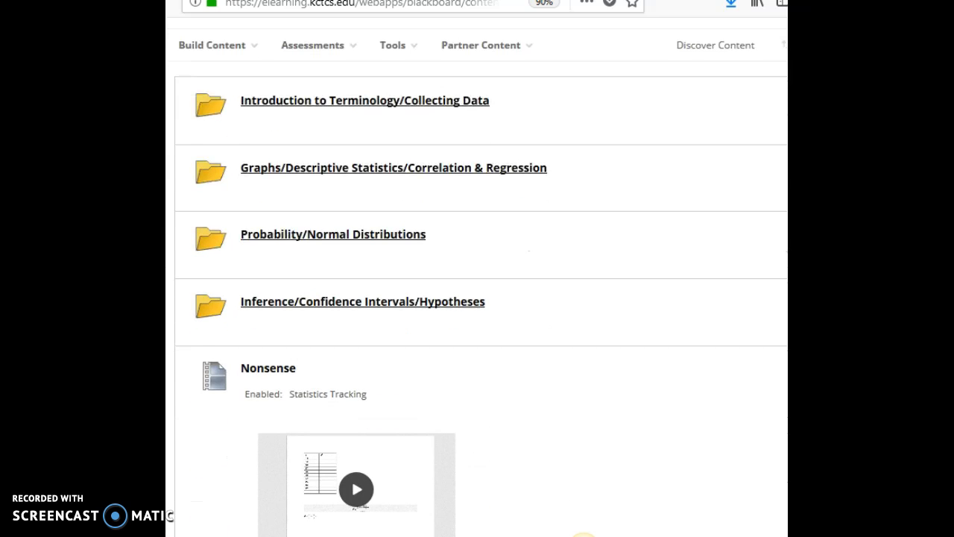
pyautogui.scroll(-2, 477, 298)
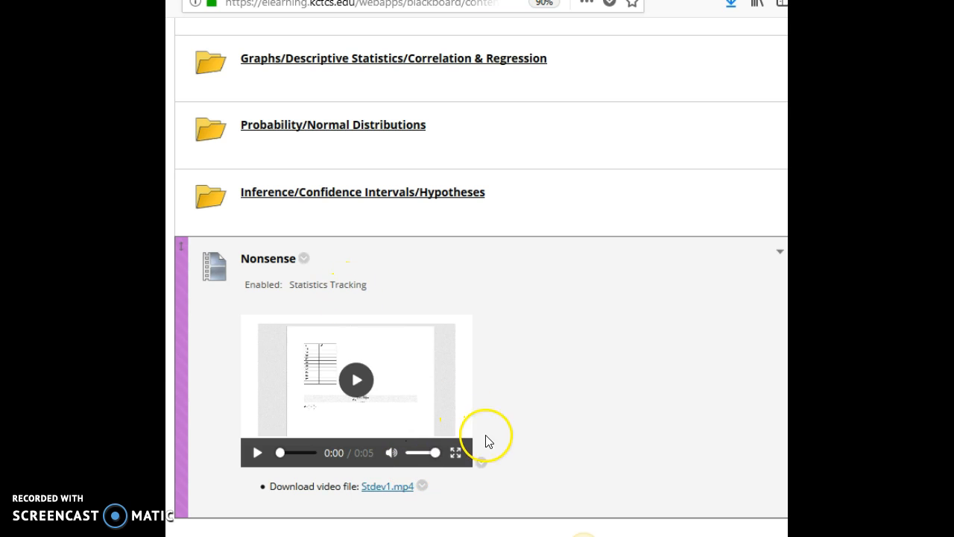
pyautogui.click(355, 380)
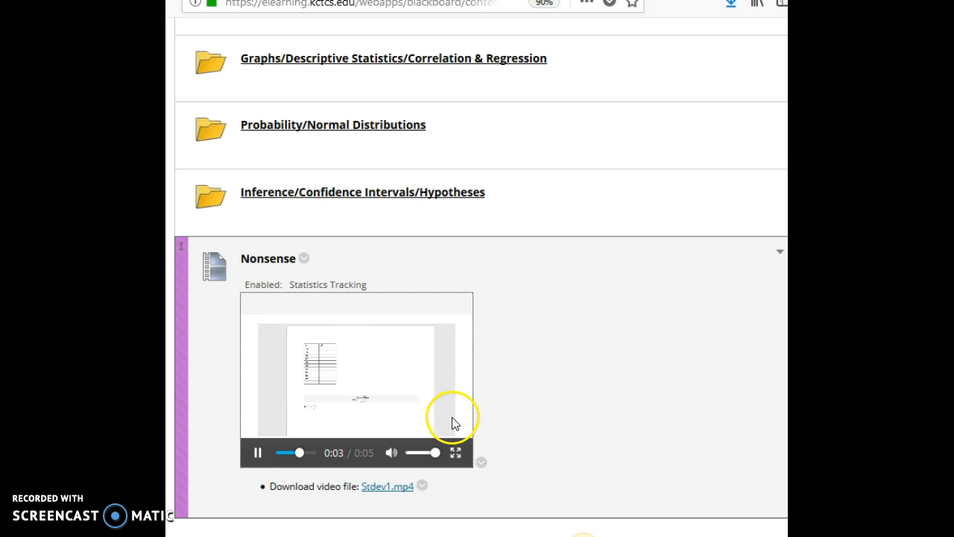
pyautogui.click(457, 454)
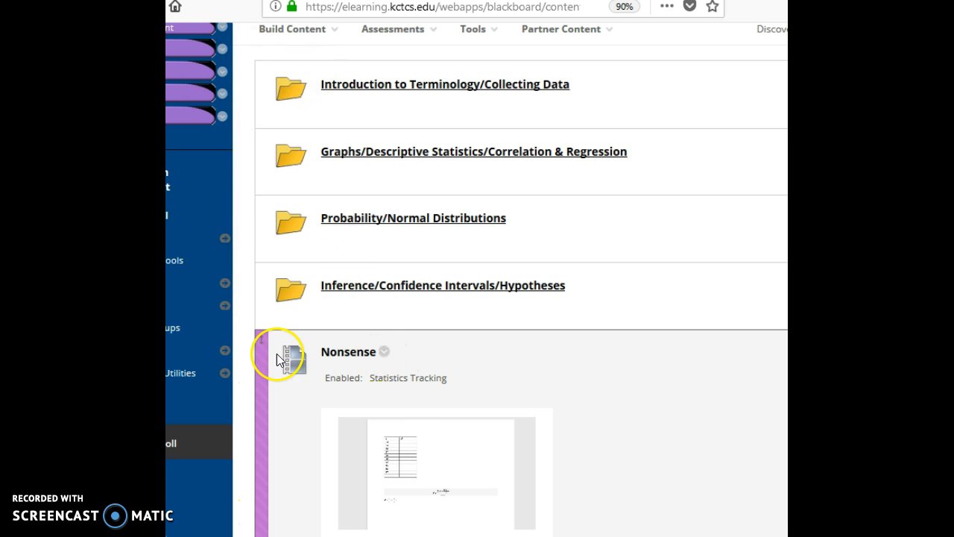
# Step: Delete the Nonsense video item from the STA 210 Content area
pyautogui.click(384, 352)
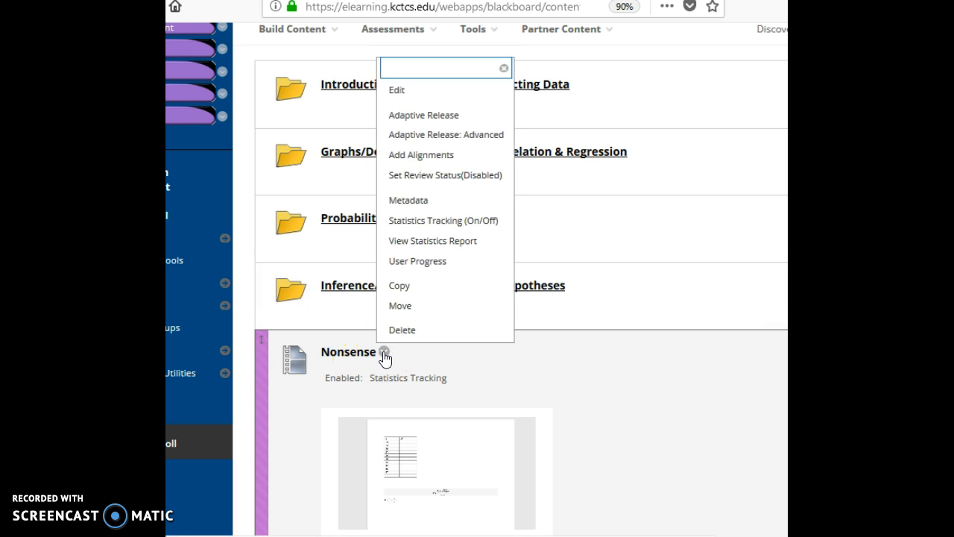
pyautogui.click(403, 328)
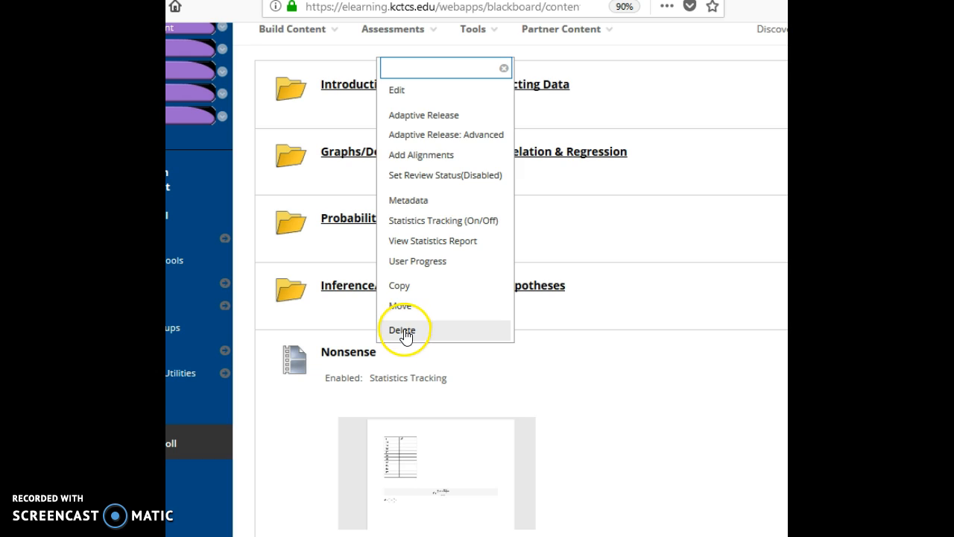
pyautogui.click(472, 252)
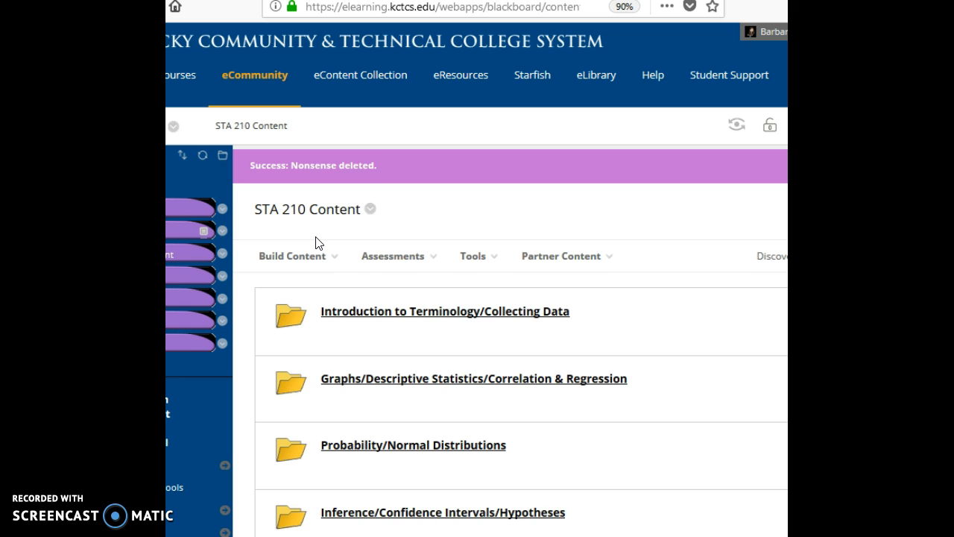
# Step: Create a new Item in STA 210 Content named "Video exercise" with the text "Blah blah blah watch this"
pyautogui.click(328, 257)
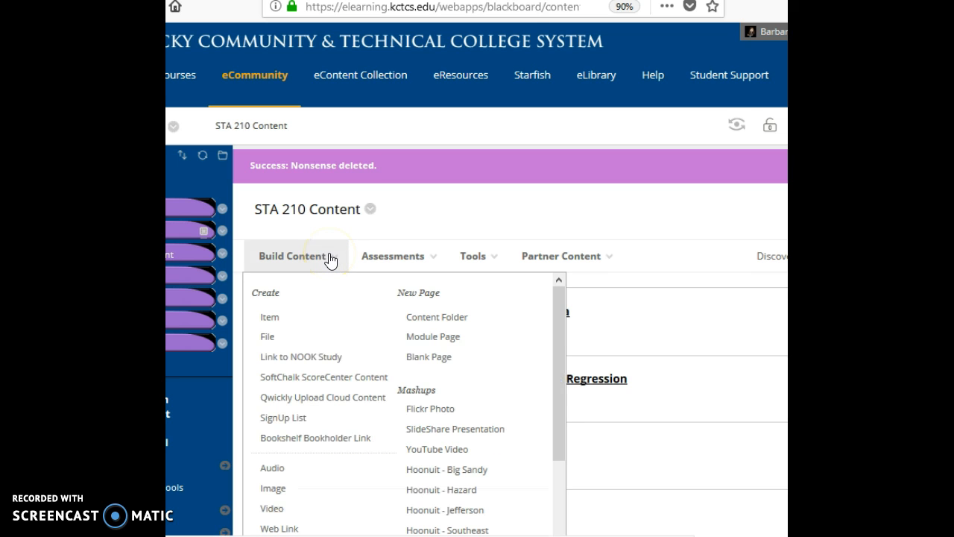
pyautogui.click(272, 319)
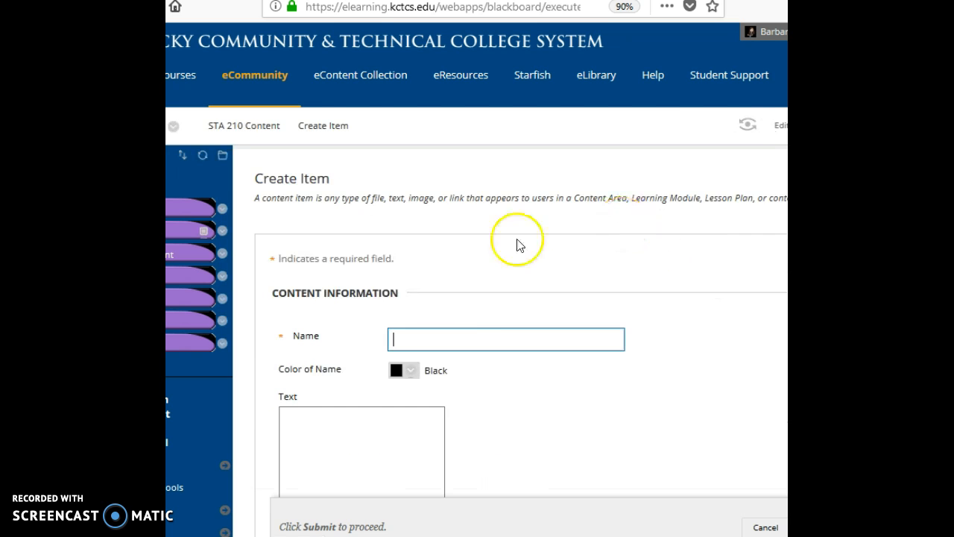
pyautogui.write('Video exercise')
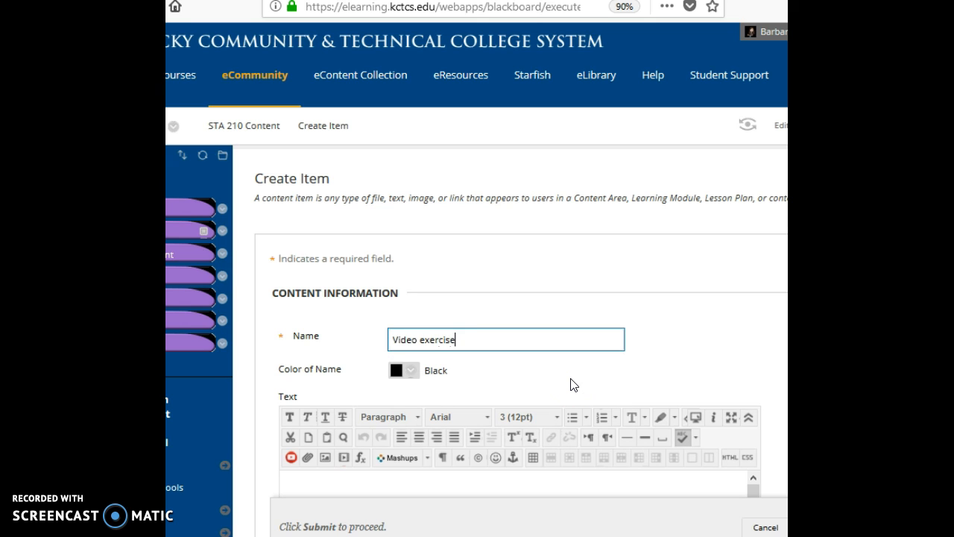
pyautogui.scroll(-3, 489, 285)
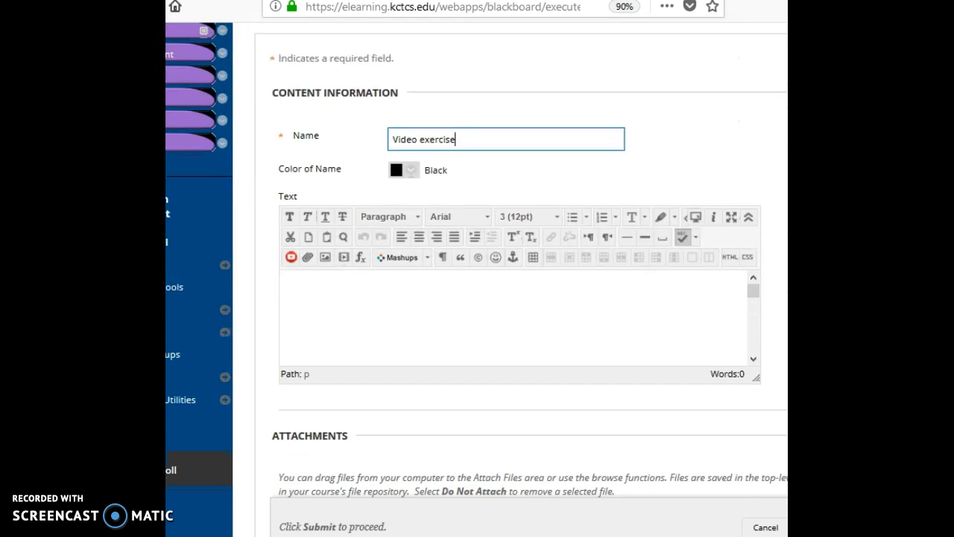
pyautogui.click(369, 293)
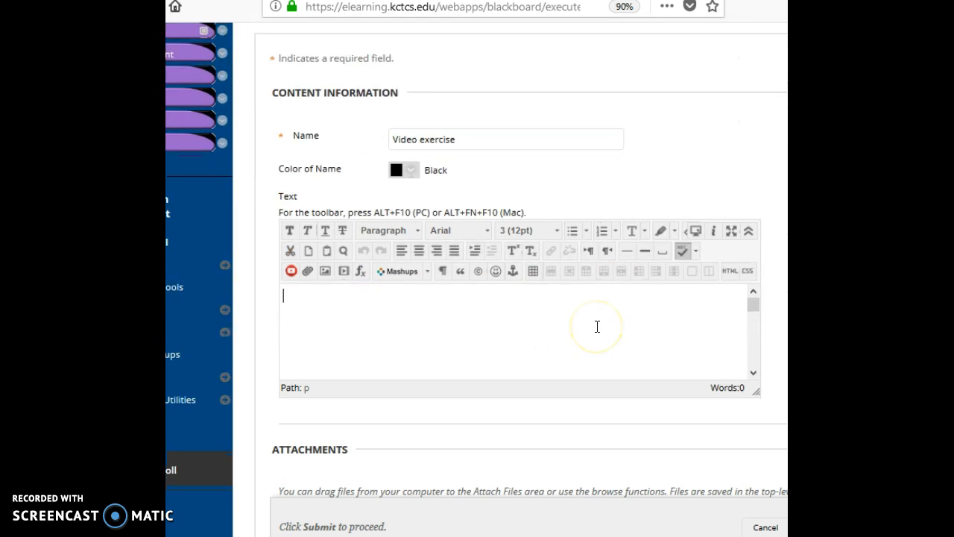
pyautogui.write('Blah blah blah watch this')
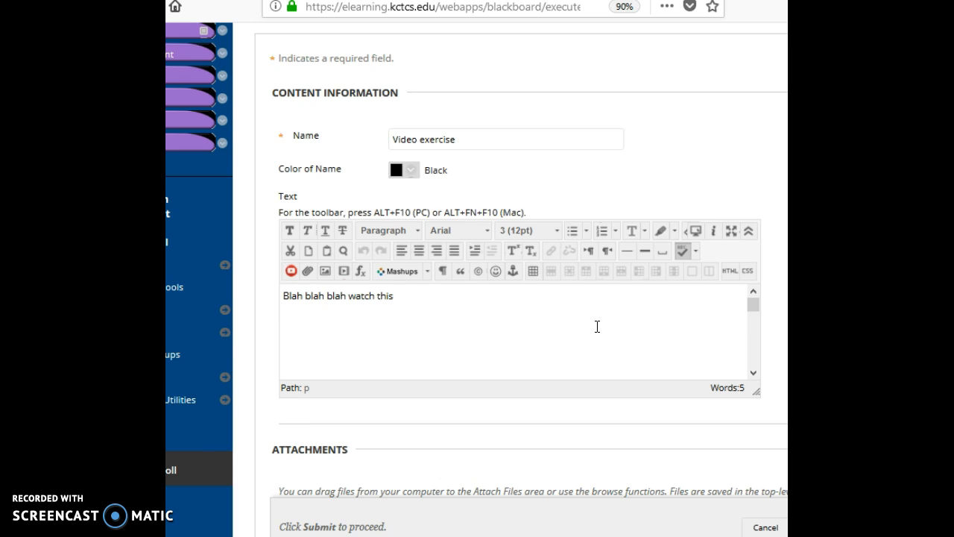
# Step: Embed the Stdev1 video from the computer's Videos folder below the item's text
pyautogui.click(342, 271)
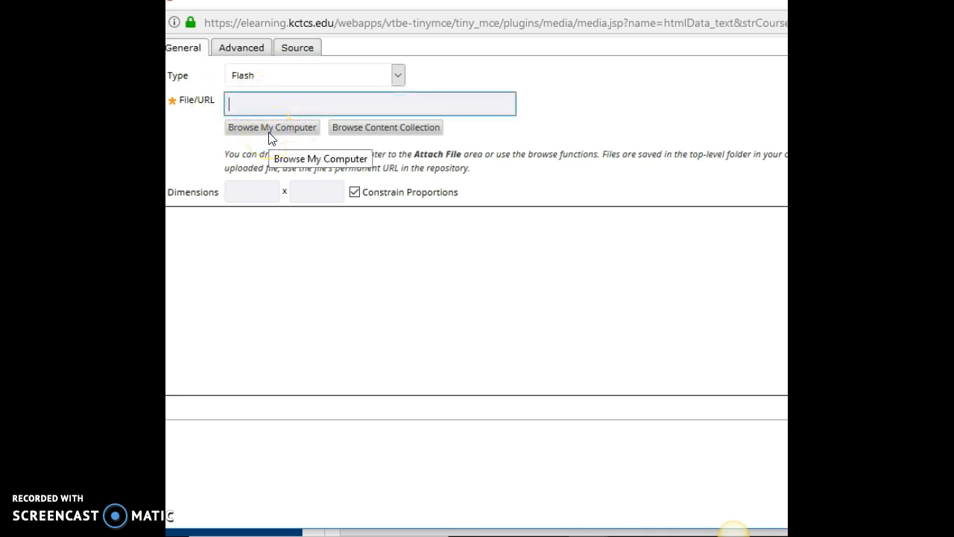
pyautogui.click(261, 133)
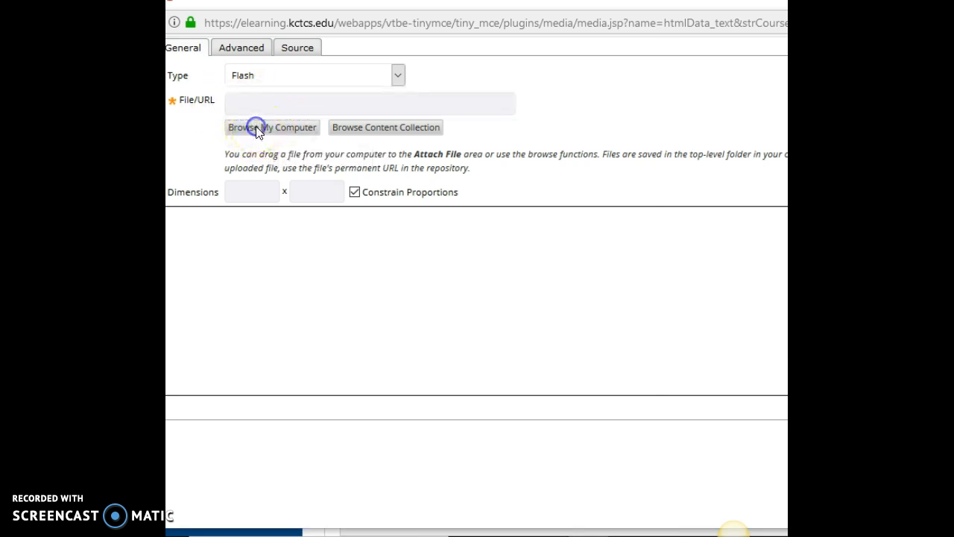
pyautogui.moveTo(651, 104); pyautogui.dragTo(685, 232)
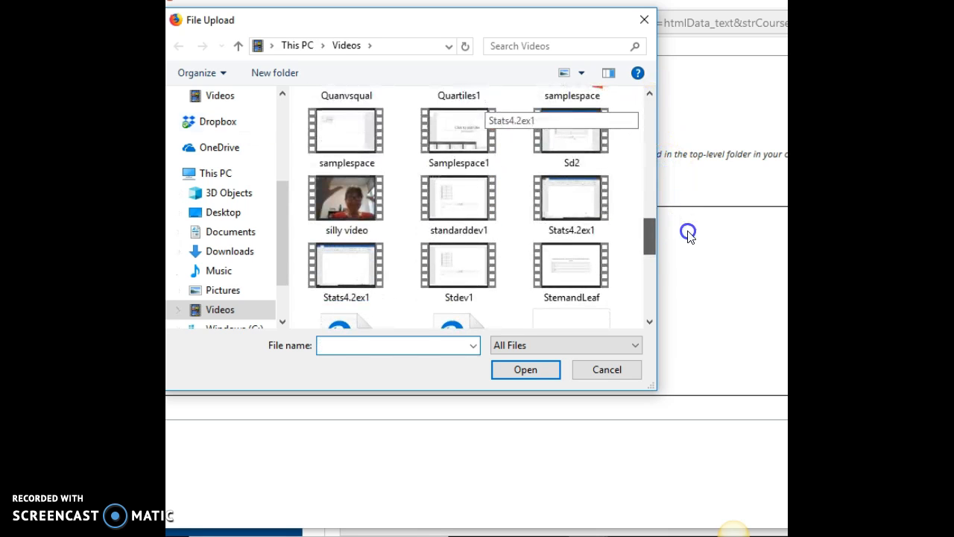
pyautogui.doubleClick(453, 266)
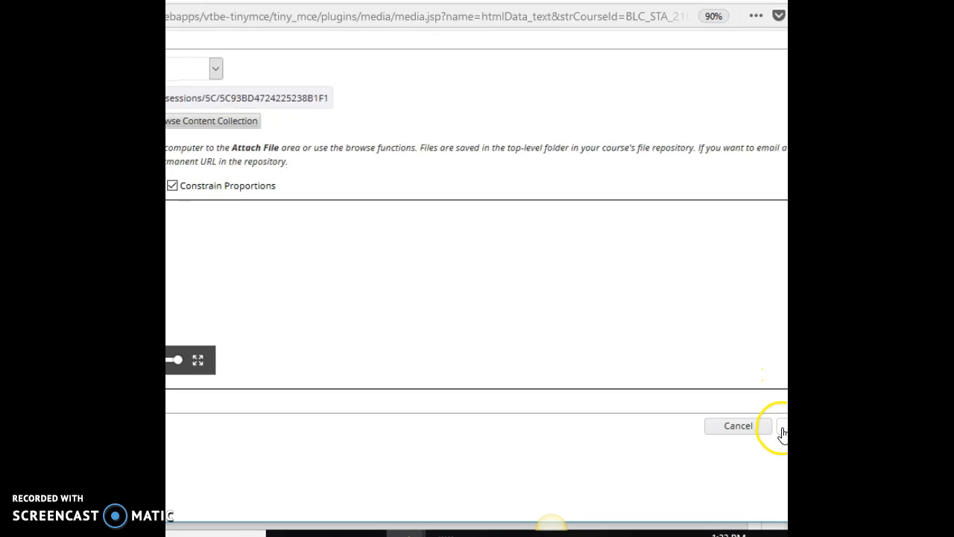
pyautogui.click(781, 431)
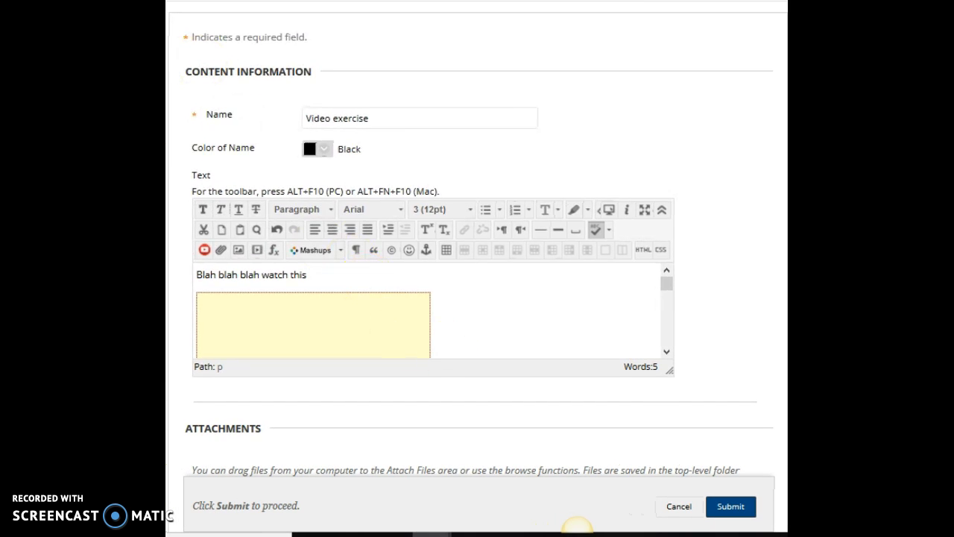
# Step: Turn on Track Number of Views for the Video exercise item and submit it
pyautogui.scroll(-2, 578, 525)
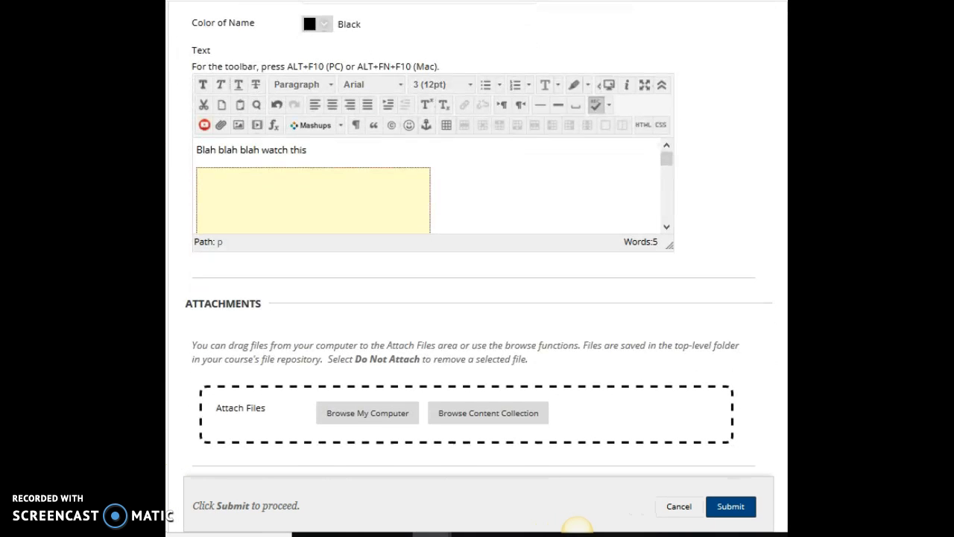
pyautogui.scroll(-2, 578, 525)
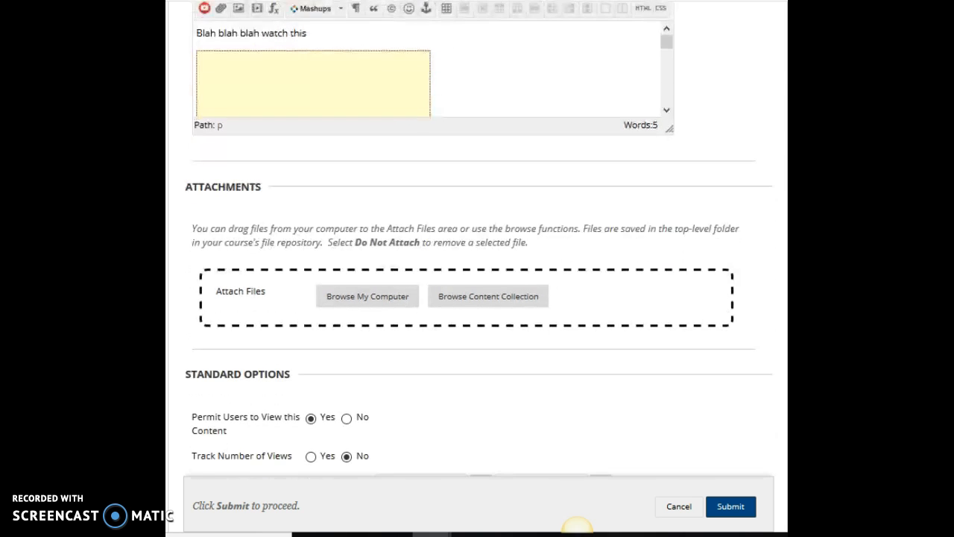
pyautogui.scroll(-2, 577, 525)
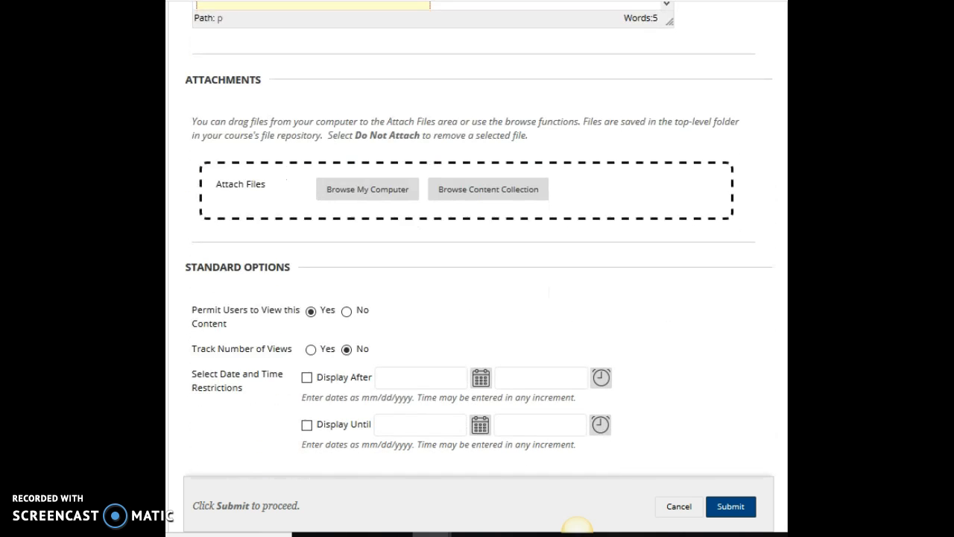
pyautogui.click(311, 348)
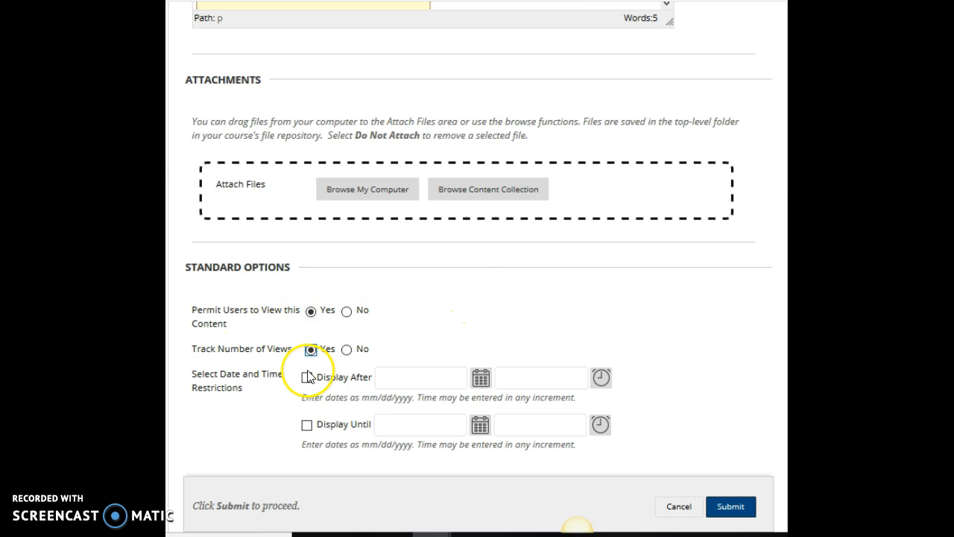
pyautogui.scroll(-3, 577, 526)
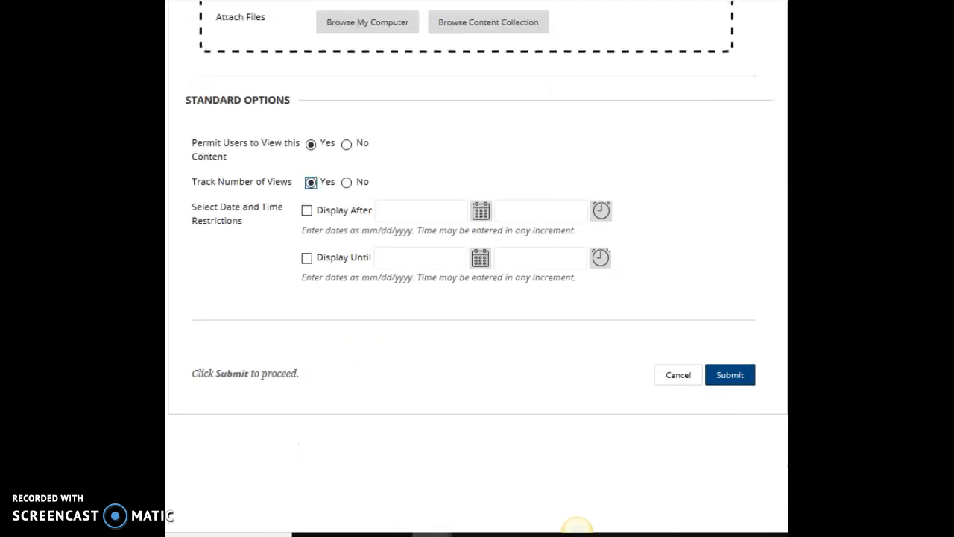
pyautogui.click(734, 377)
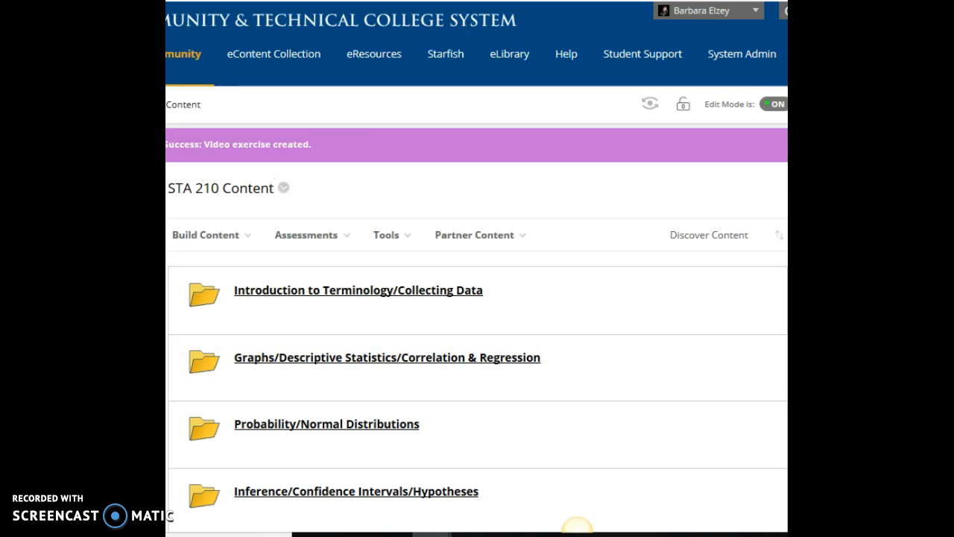
# Step: Move the Video exercise item directly below the Introduction to Terminology/Collecting Data folder in the content list
pyautogui.scroll(-4, 578, 525)
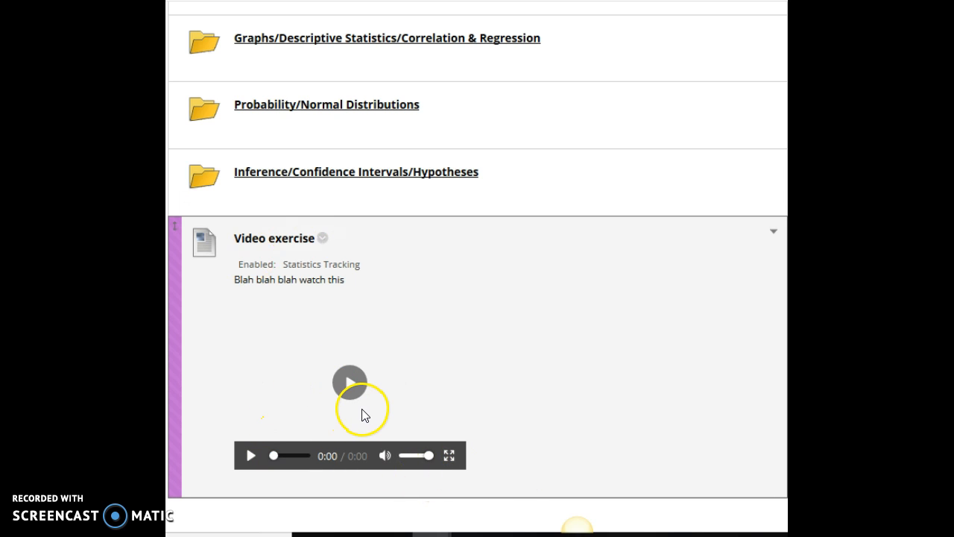
pyautogui.click(324, 240)
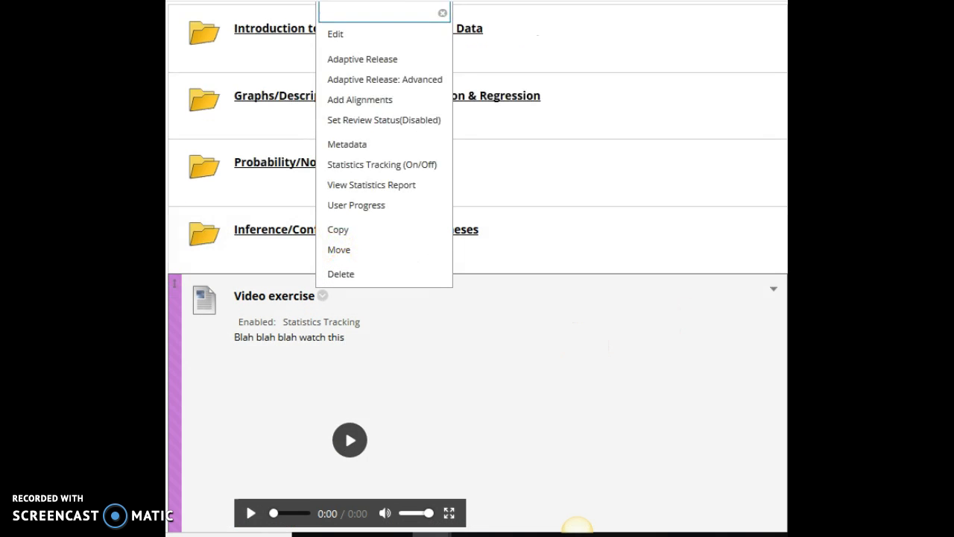
pyautogui.click(696, 396)
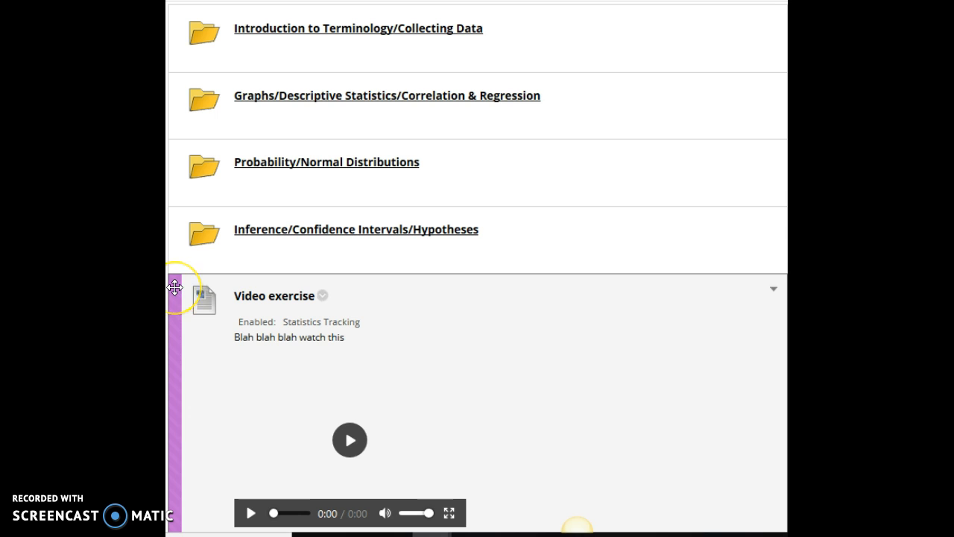
pyautogui.click(174, 288)
pyautogui.moveTo(174, 286); pyautogui.dragTo(186, 103)
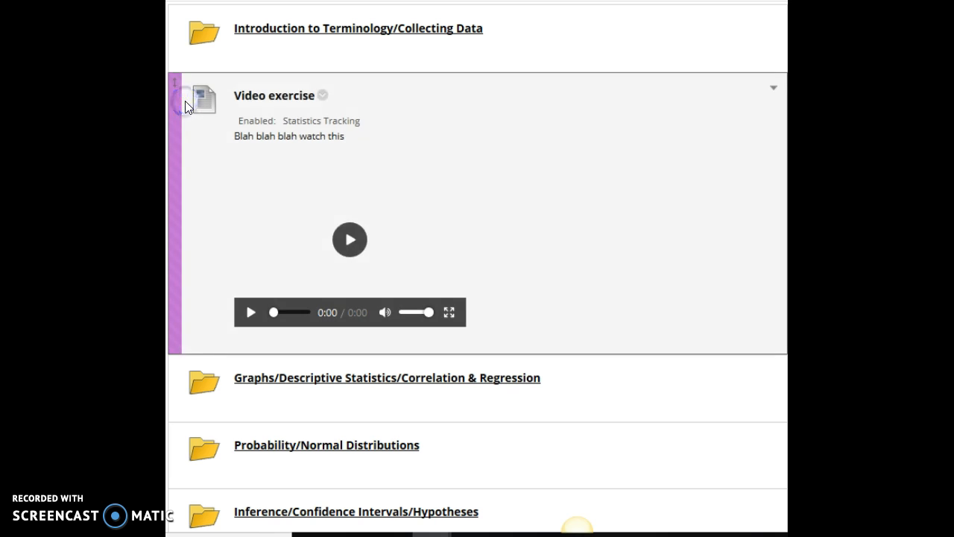